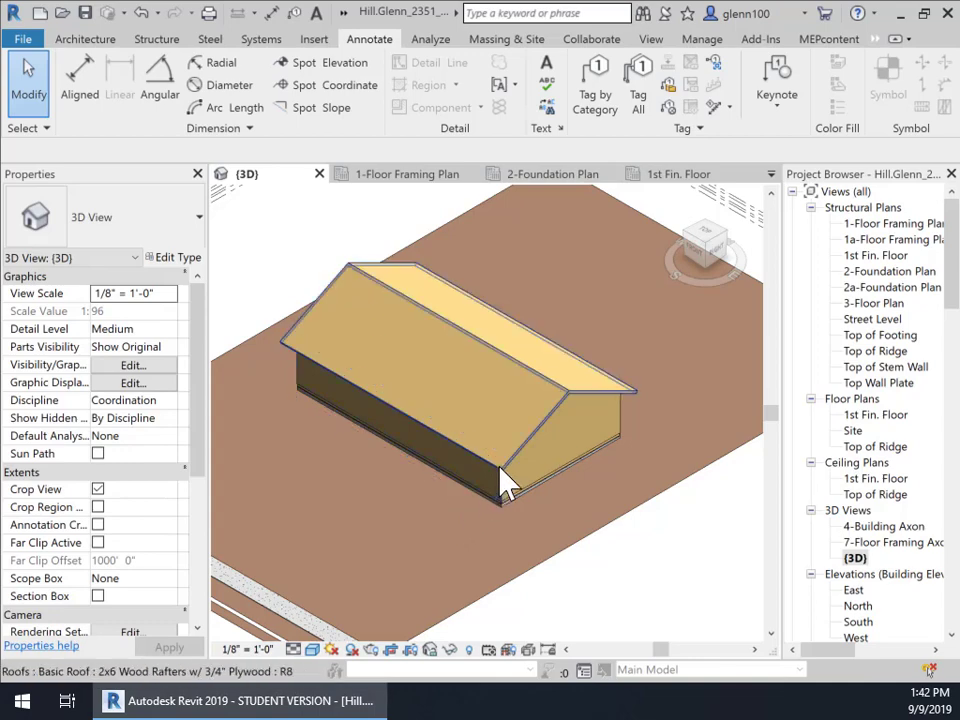
# - Try to hide all the level lines in the original {3D} view
pyautogui.scroll(1, 565, 527)
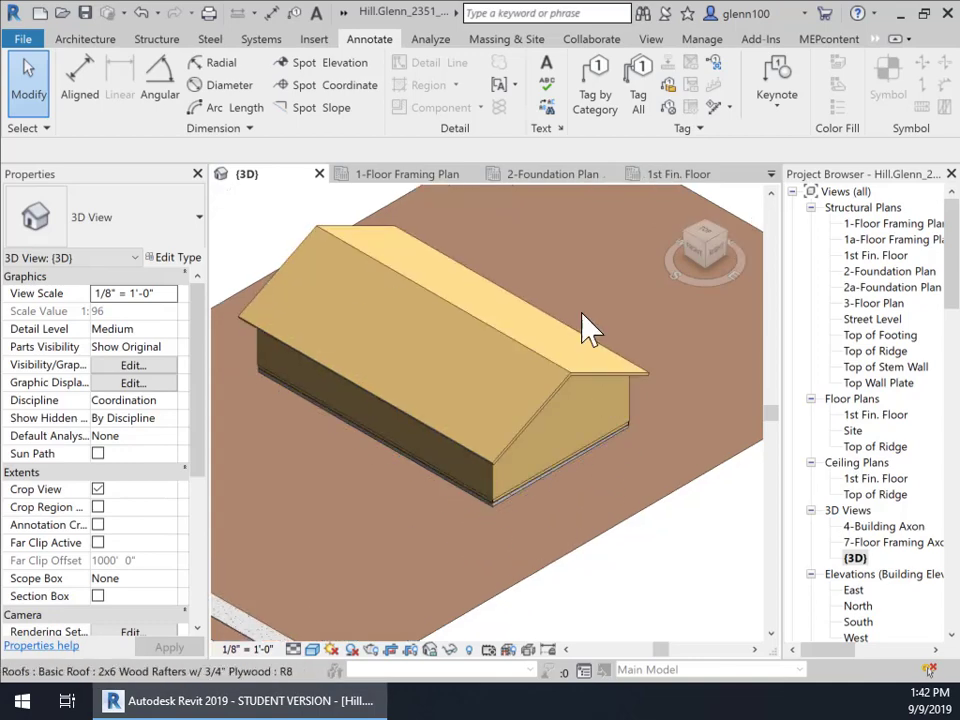
pyautogui.moveTo(372, 528); pyautogui.dragTo(418, 651, button='middle')
pyautogui.scroll(-2, 362, 356)
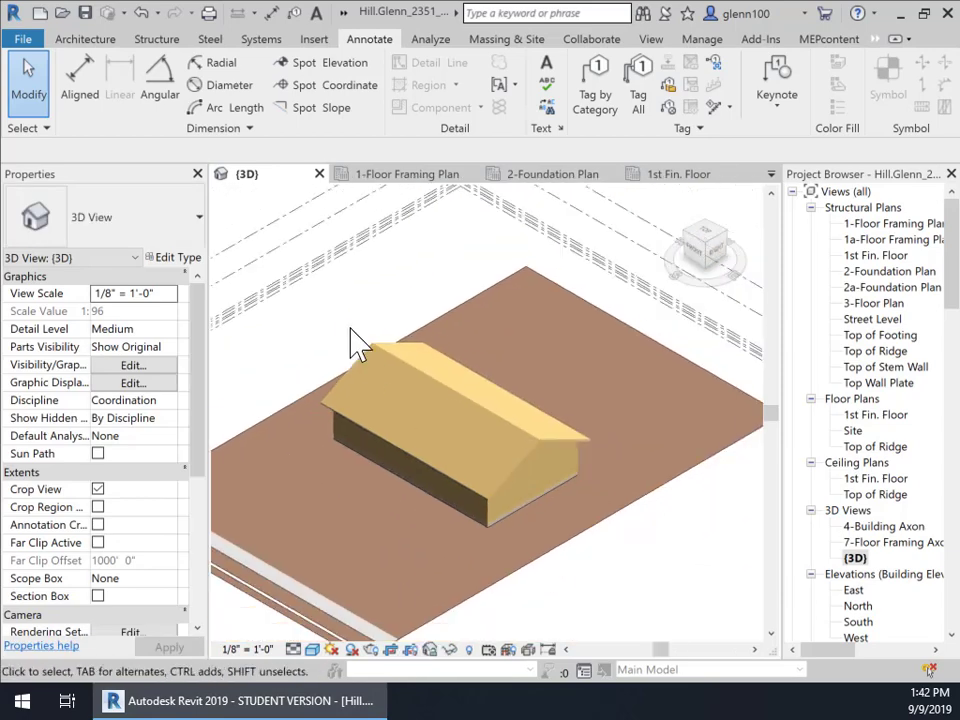
pyautogui.moveTo(240, 197); pyautogui.dragTo(319, 312)
pyautogui.moveTo(319, 312); pyautogui.dragTo(260, 221)
pyautogui.rightClick(263, 231)
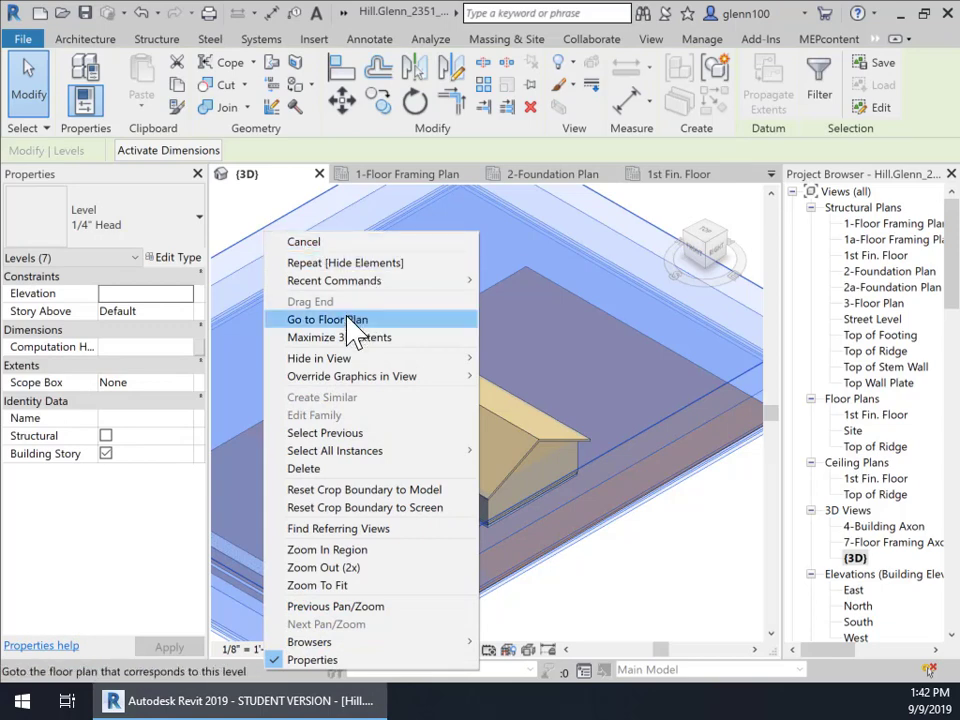
pyautogui.moveTo(255, 358)
pyautogui.click(520, 360)
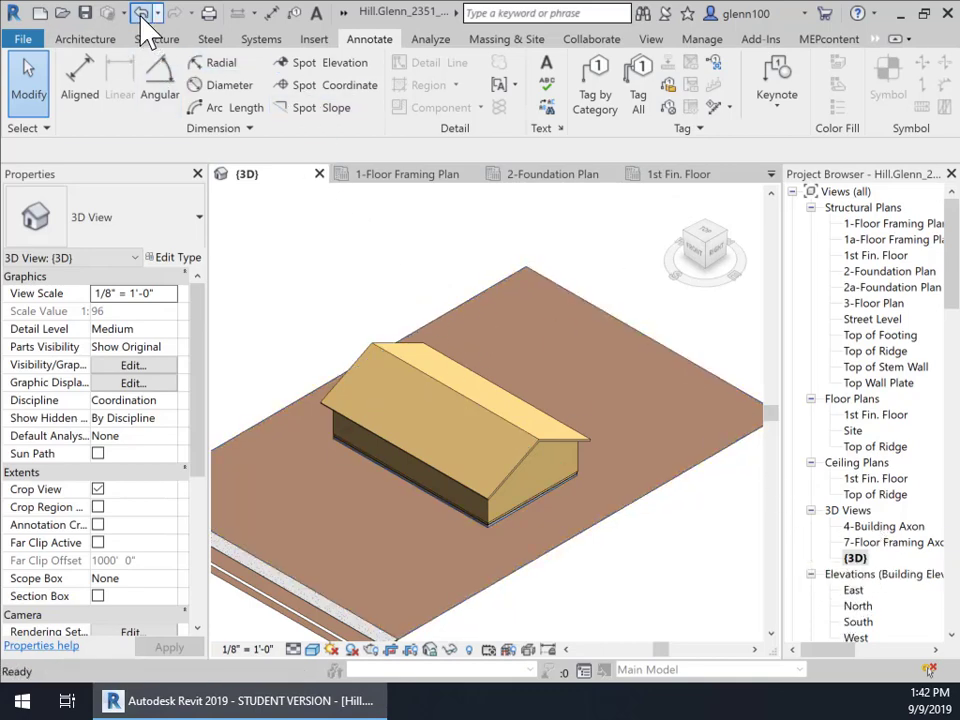
# - Duplicate the {3D} view with detailing
pyautogui.rightClick(854, 560)
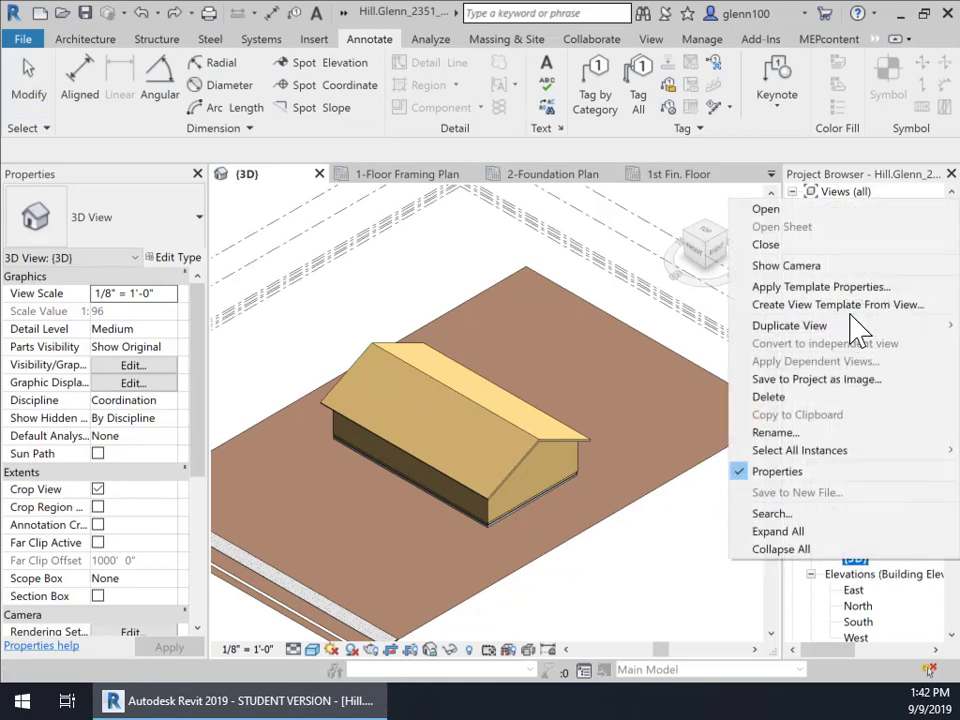
pyautogui.moveTo(860, 328)
pyautogui.click(640, 350)
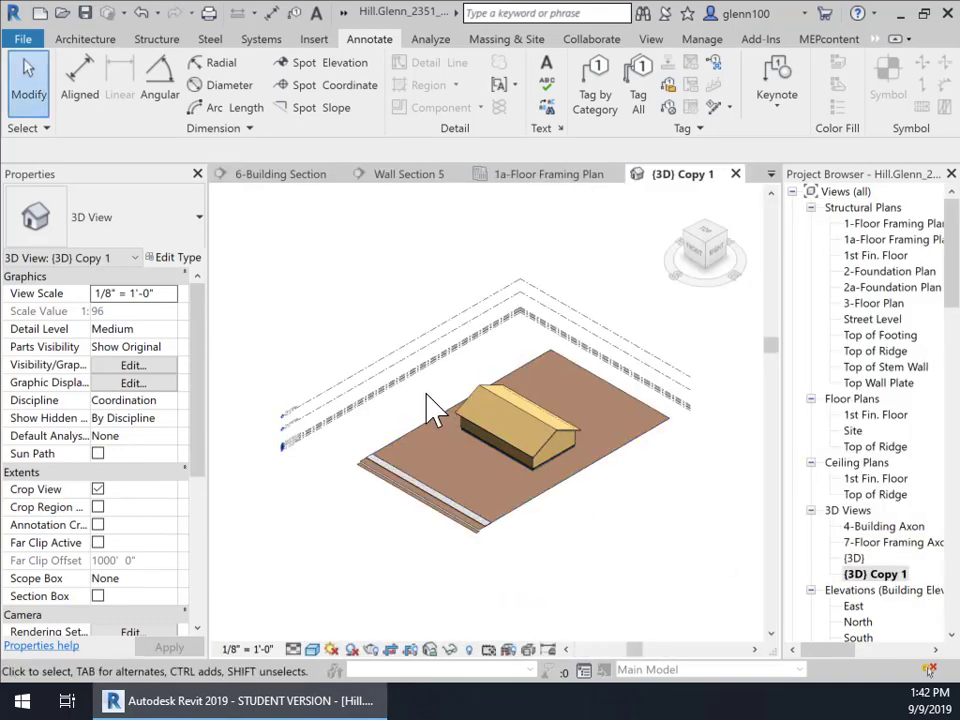
# - Select all seven level lines behind the building and hide these elements in the duplicated 3D view
pyautogui.moveTo(432, 408); pyautogui.dragTo(385, 321)
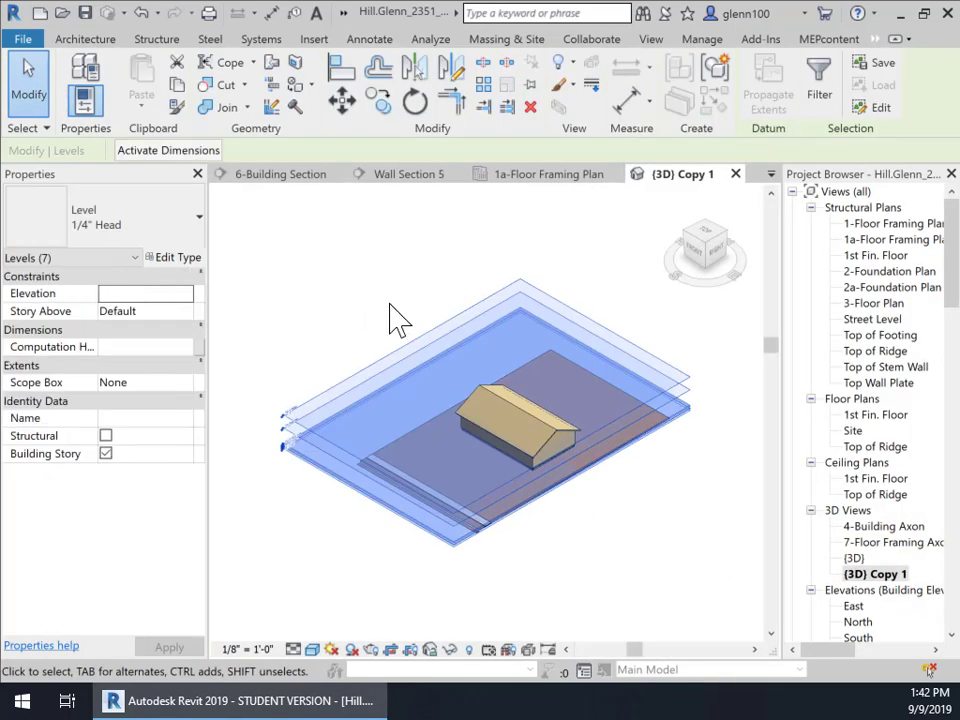
pyautogui.rightClick(421, 341)
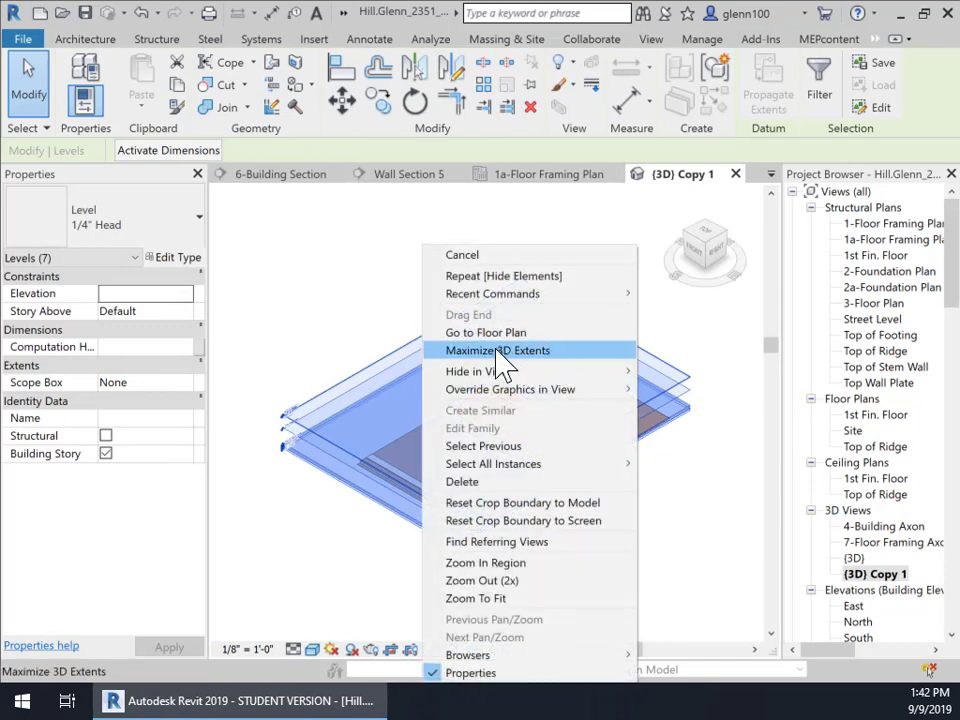
pyautogui.moveTo(512, 373)
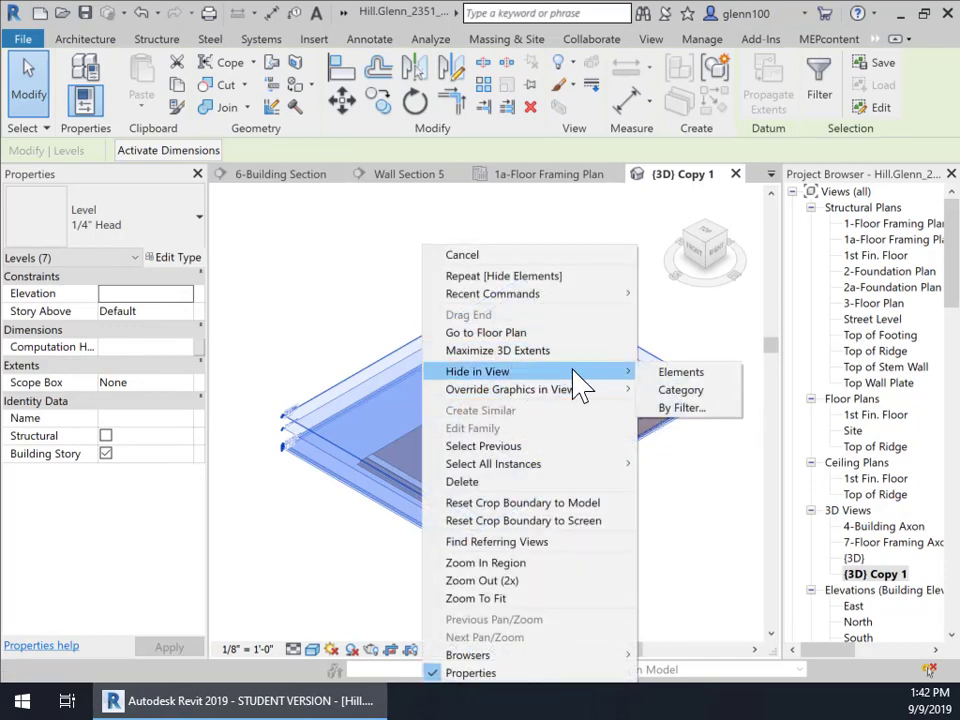
pyautogui.click(685, 373)
# - Rename the {3D} Copy 1 view as 4a-Building Axon
pyautogui.click(881, 577)
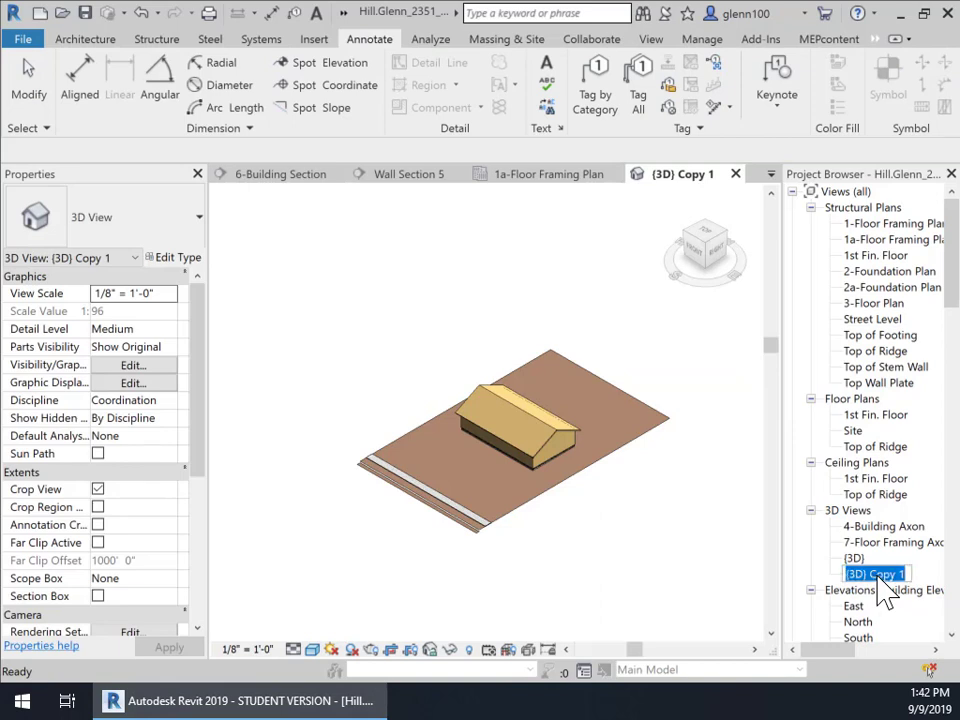
pyautogui.write('4a-Building Axon')
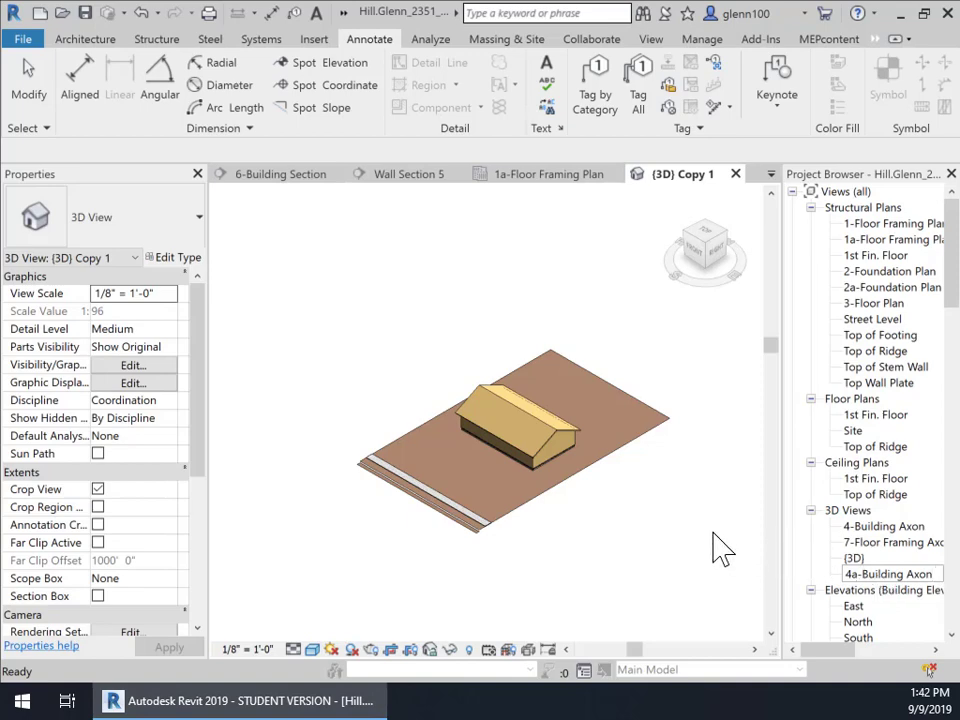
pyautogui.press('Return')
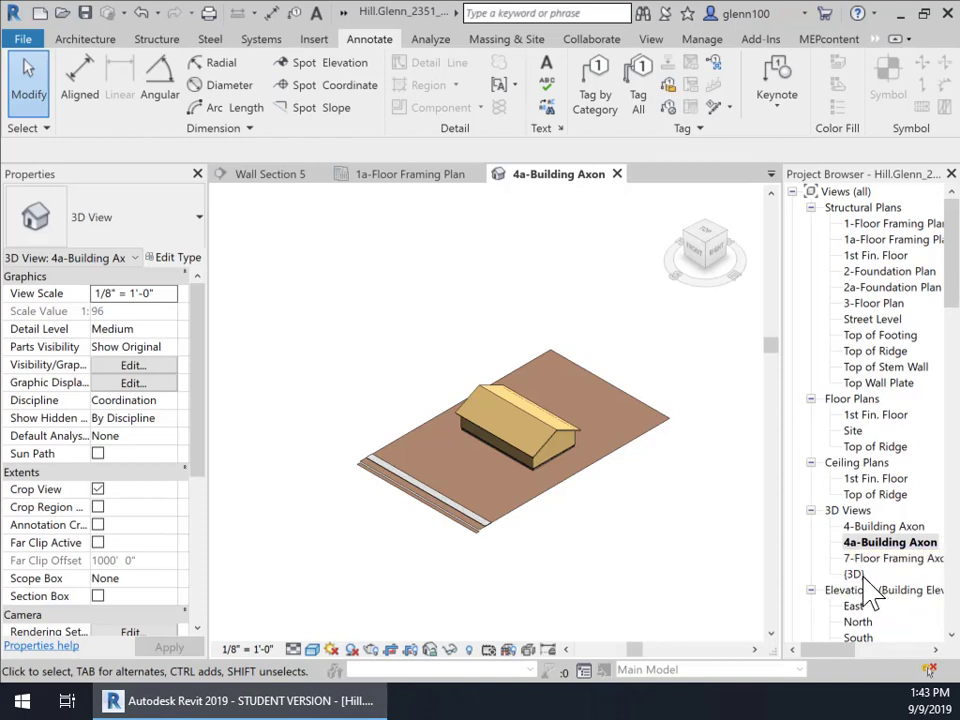
# - Examine the building and site in the 4a-Building Axon view and the framing in the 7-Floor Framing Axon view
pyautogui.scroll(3, 580, 505)
pyautogui.moveTo(580, 506)
pyautogui.mouseDown(button='middle')
pyautogui.moveTo(626, 529)
pyautogui.moveTo(643, 514)
pyautogui.mouseUp(button='middle')
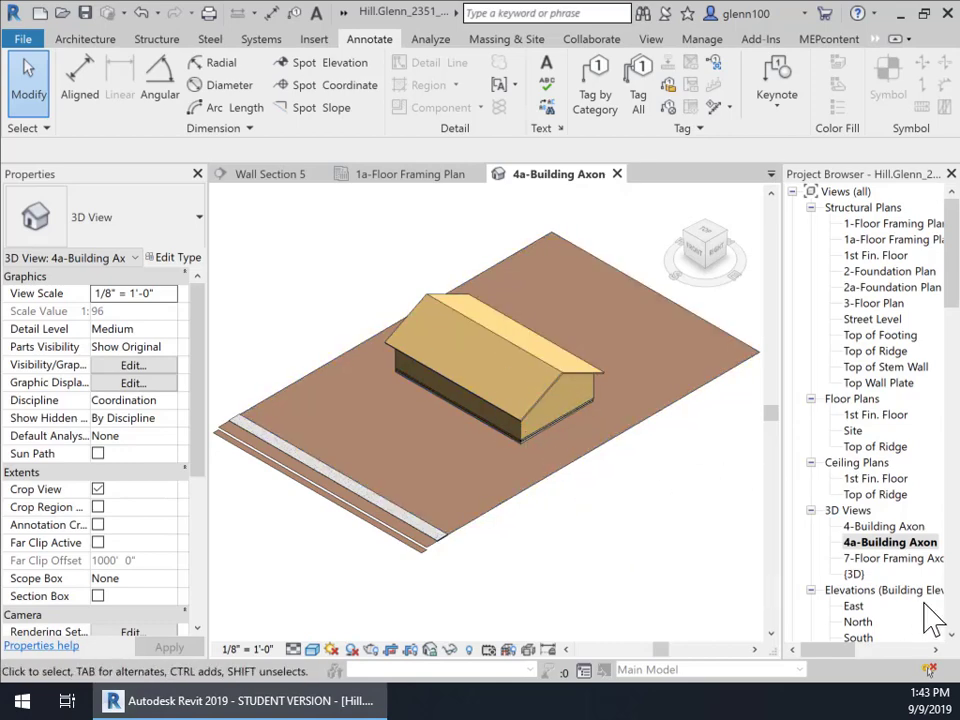
pyautogui.doubleClick(883, 560)
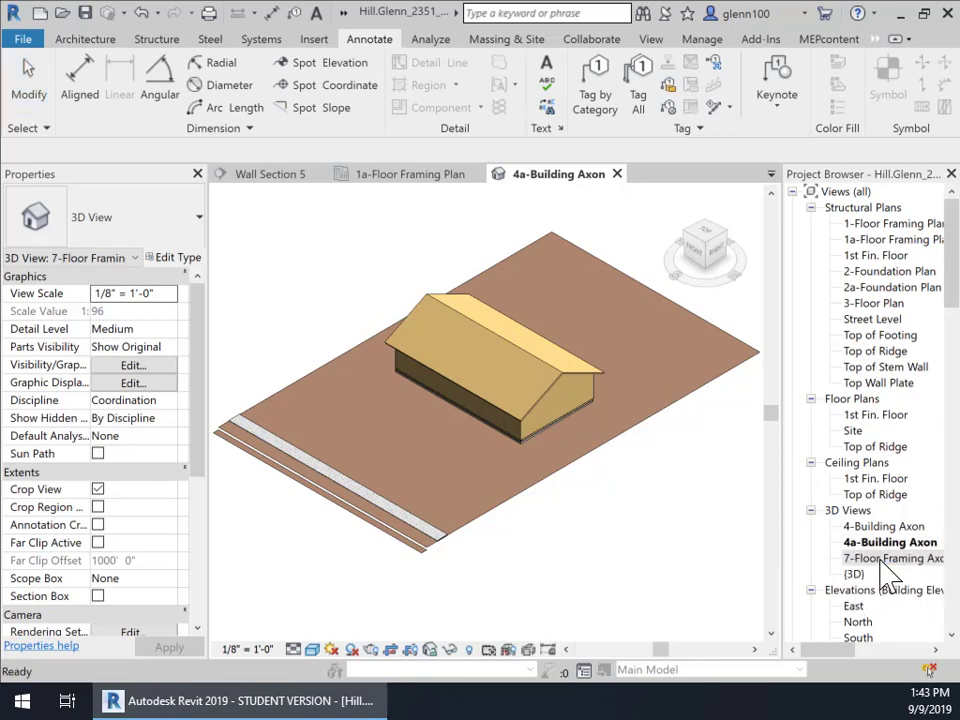
pyautogui.scroll(5, 555, 499)
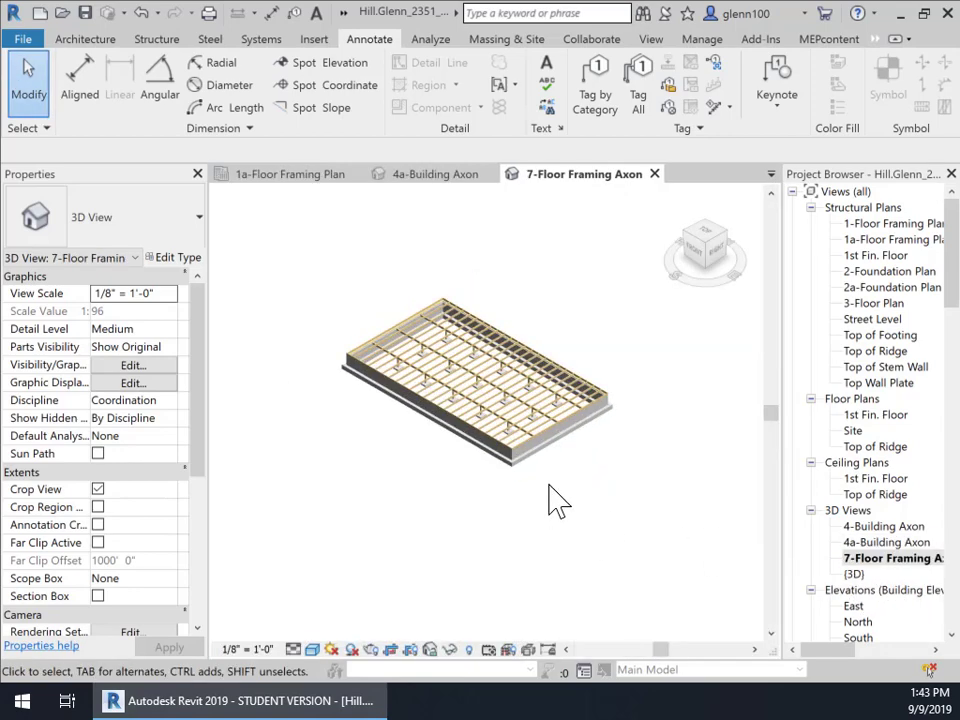
pyautogui.moveTo(561, 489); pyautogui.dragTo(643, 553, button='middle')
pyautogui.scroll(3, 643, 553)
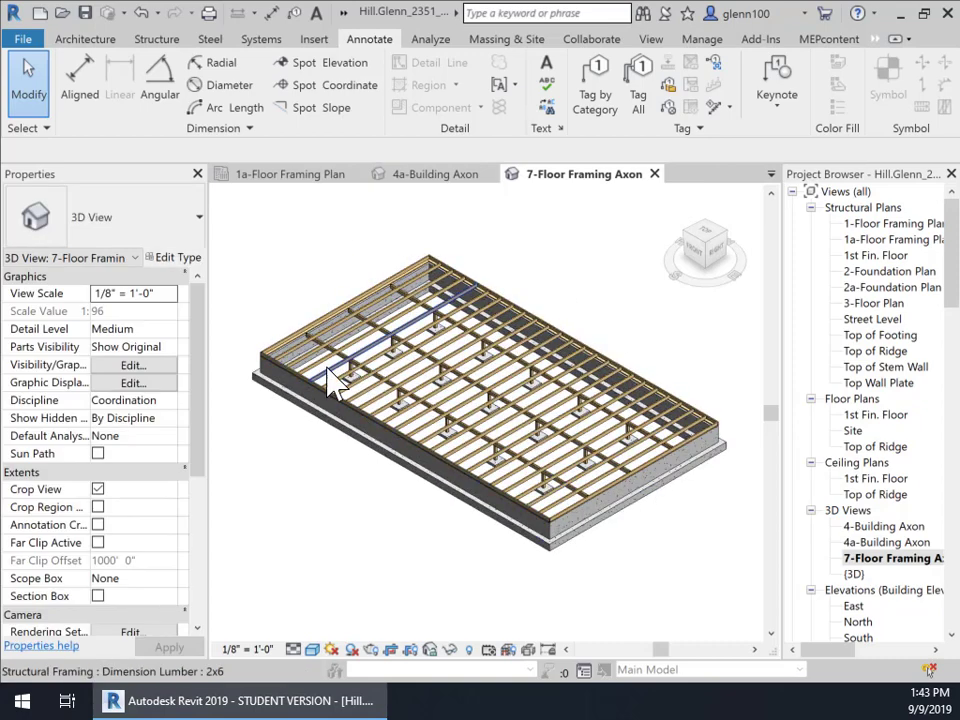
pyautogui.click(640, 515)
pyautogui.click(718, 560)
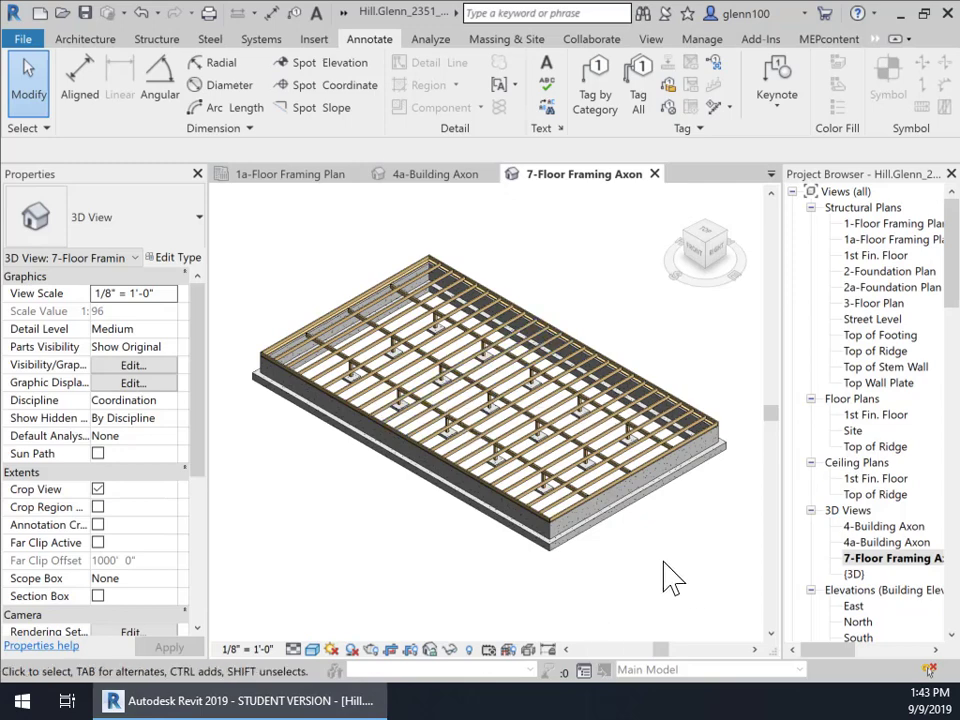
# - Open the {3D} view again and create another duplicate of it with detailing
pyautogui.doubleClick(855, 575)
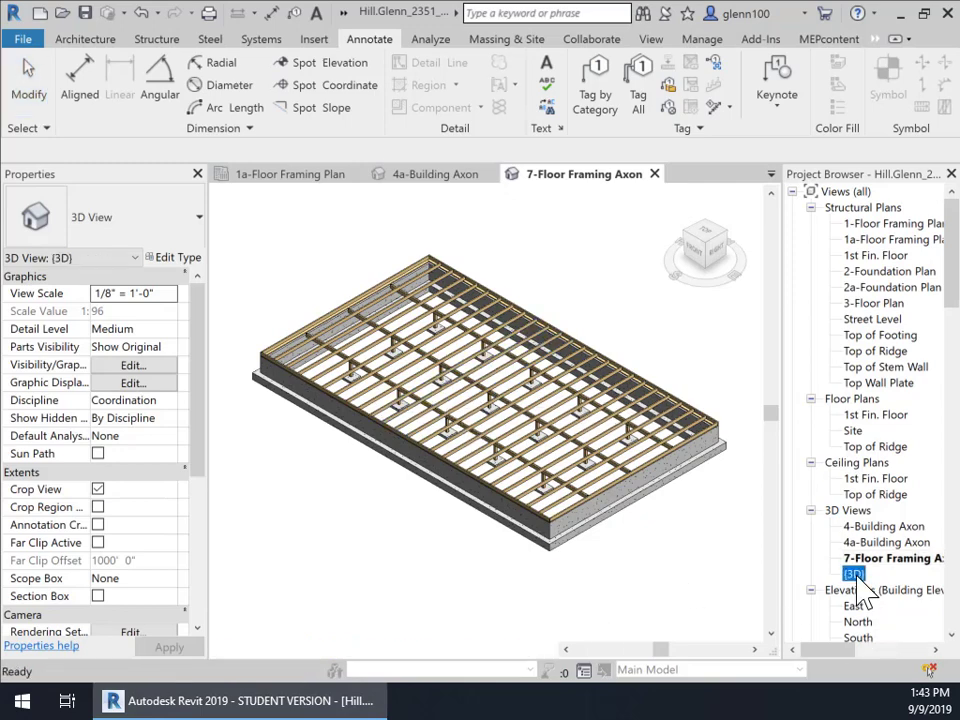
pyautogui.rightClick(857, 578)
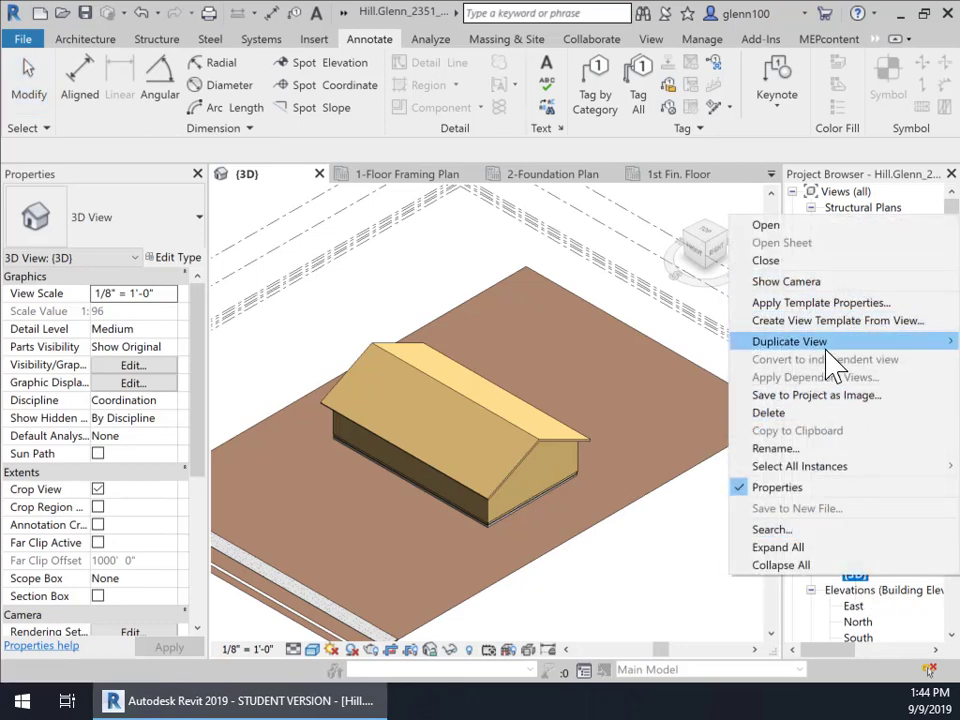
pyautogui.moveTo(790, 341)
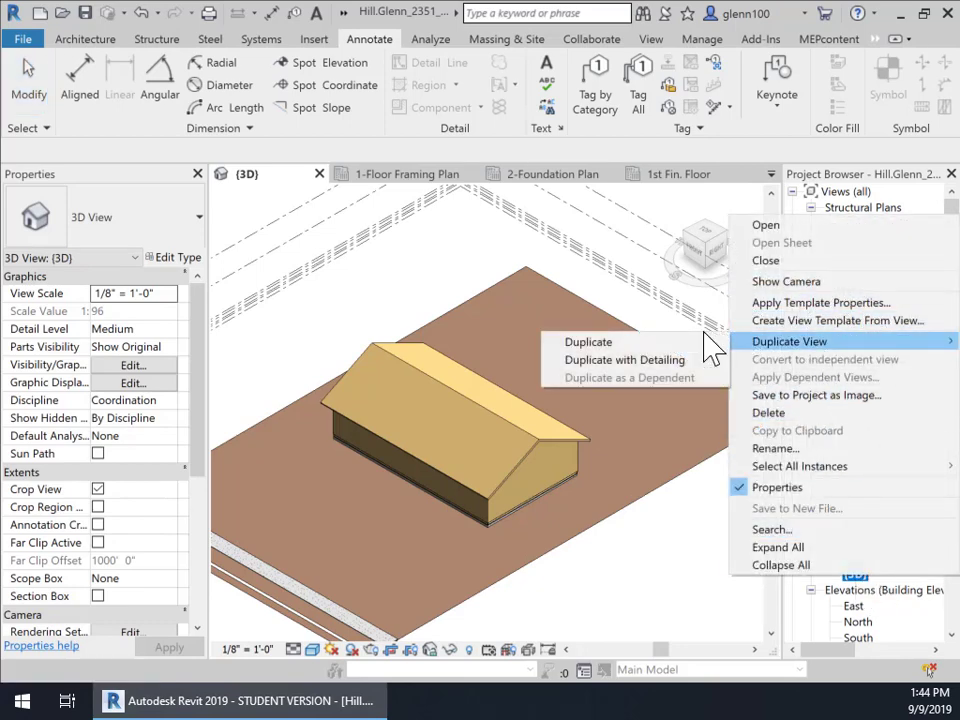
pyautogui.click(623, 366)
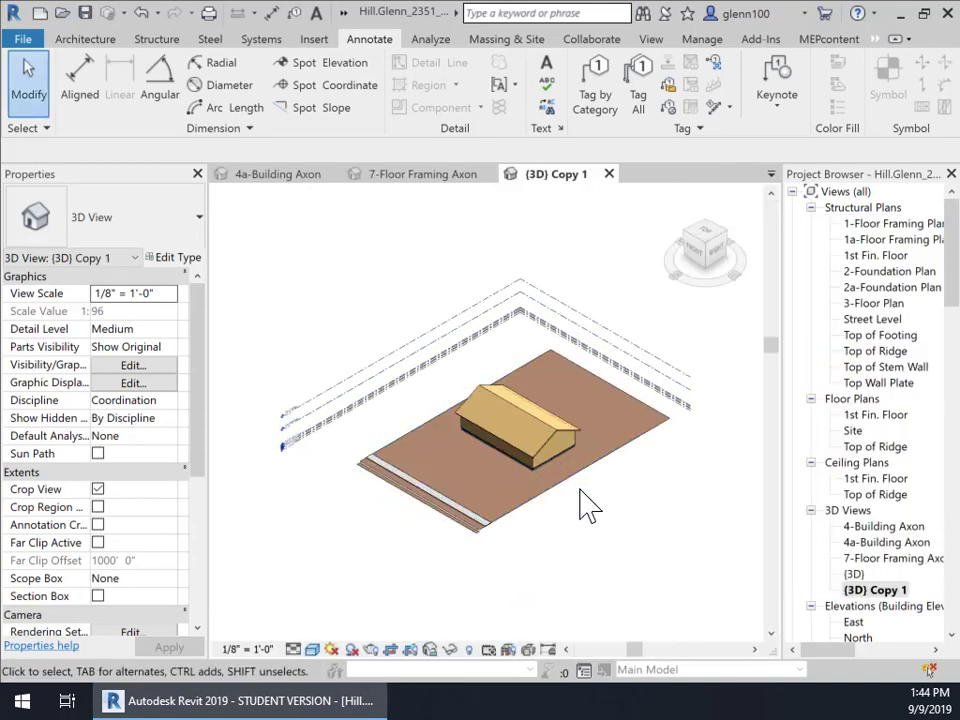
# - Hide all the level elements in the {3D} Copy 1 view
pyautogui.moveTo(349, 371)
pyautogui.mouseDown()
pyautogui.moveTo(291, 285)
pyautogui.moveTo(300, 292)
pyautogui.mouseUp()
pyautogui.rightClick(328, 312)
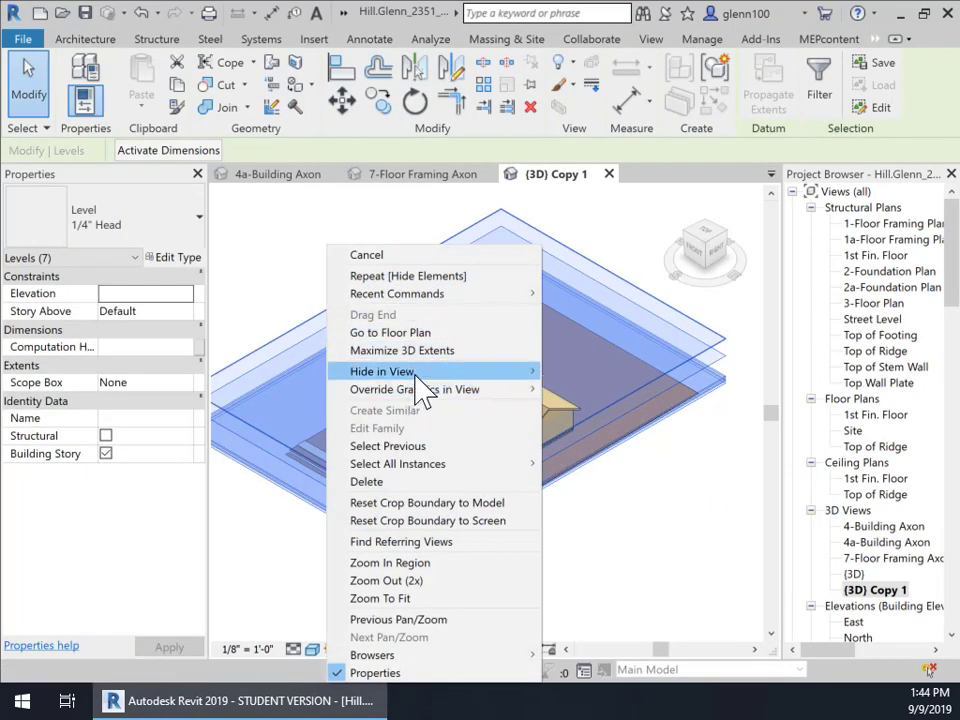
pyautogui.moveTo(507, 372)
pyautogui.click(570, 374)
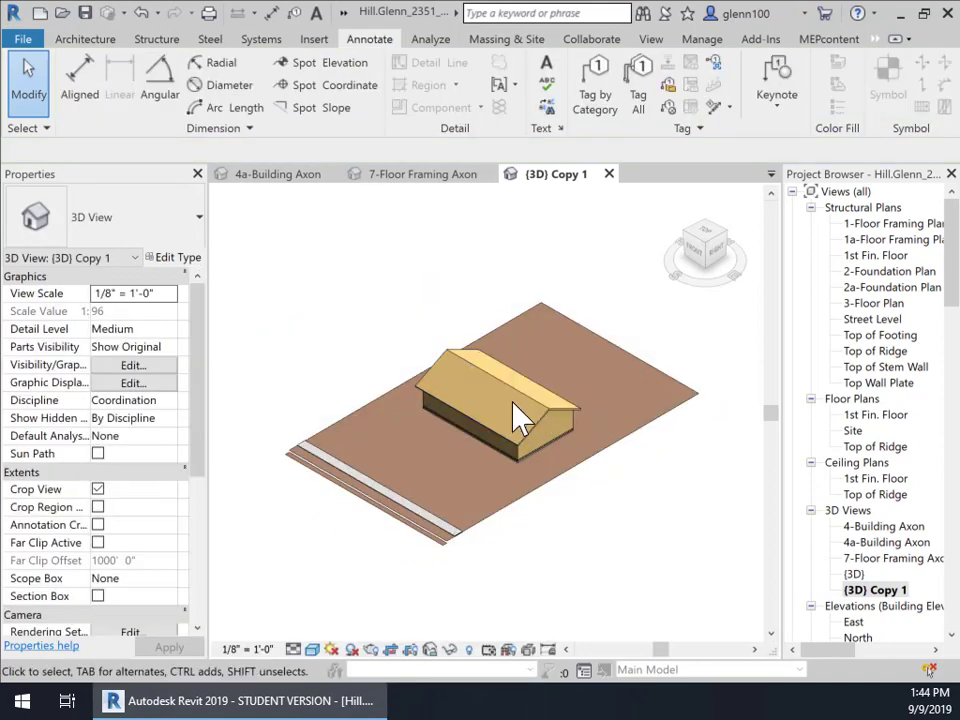
# - Hide the building's roof element in the {3D} Copy 1 view
pyautogui.click(541, 407)
pyautogui.rightClick(541, 407)
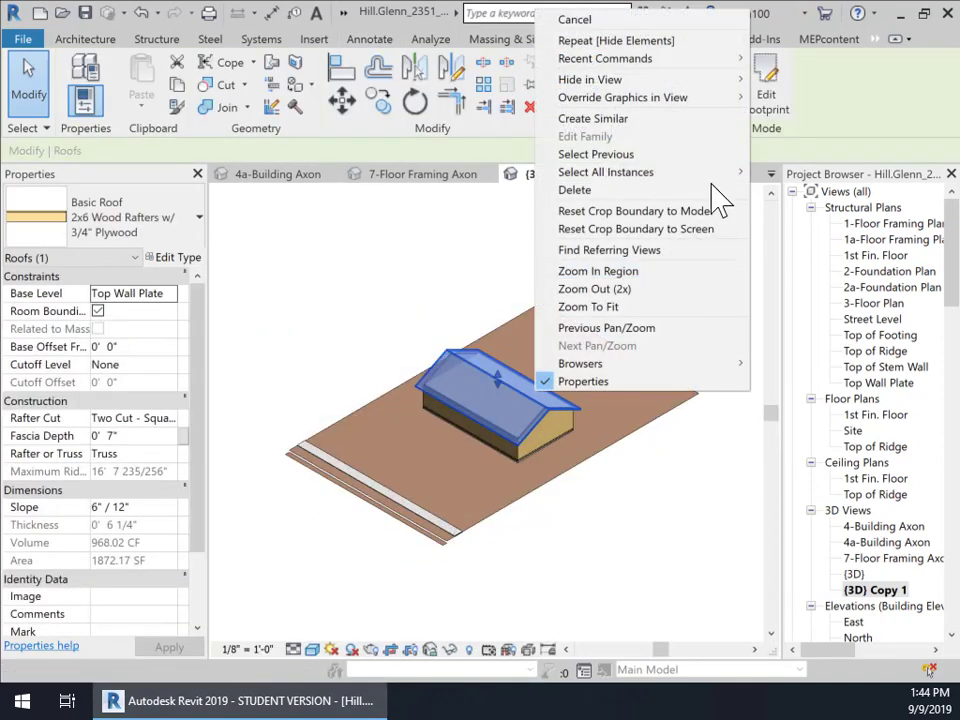
pyautogui.moveTo(604, 80)
pyautogui.click(790, 80)
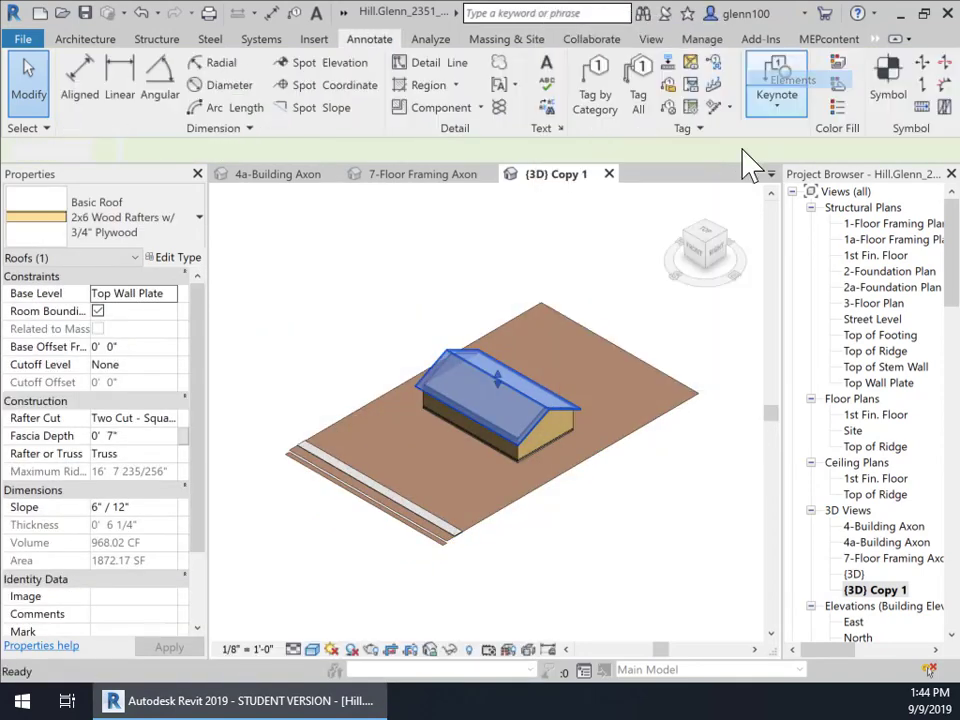
# - Hide the entire wall category in the {3D} Copy 1 view, using the exposed gable end wall
pyautogui.scroll(3, 588, 462)
pyautogui.click(525, 396)
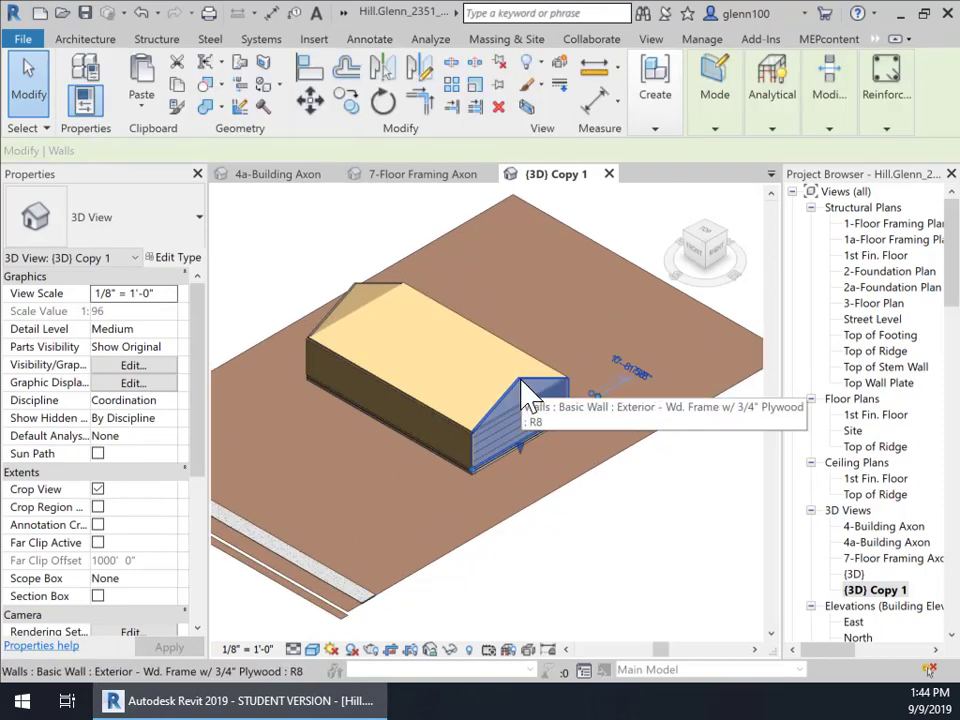
pyautogui.rightClick(525, 396)
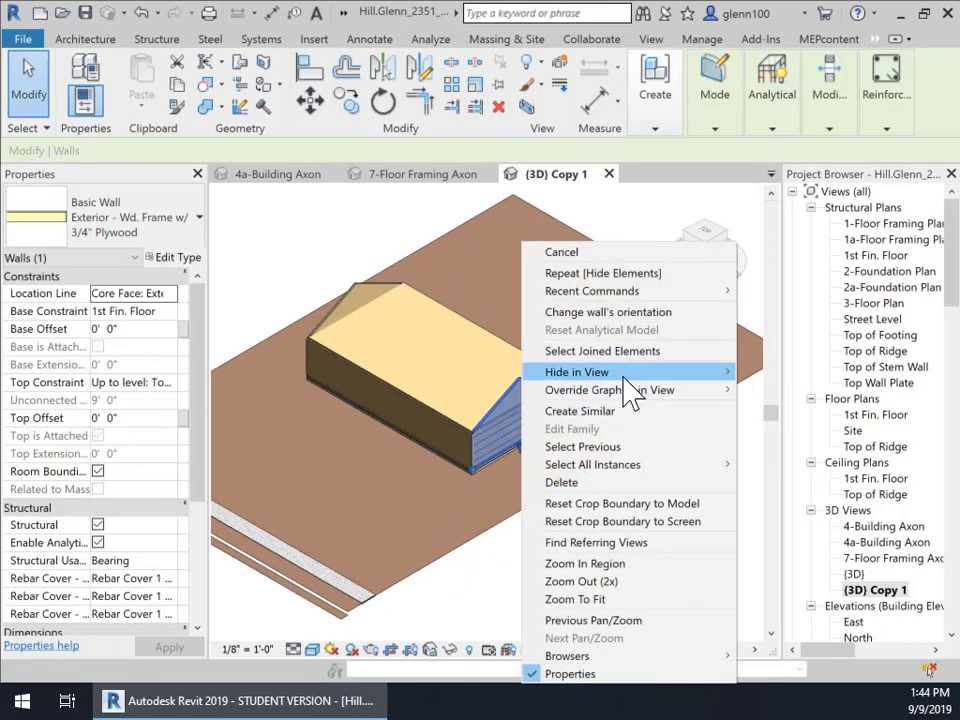
pyautogui.moveTo(690, 372)
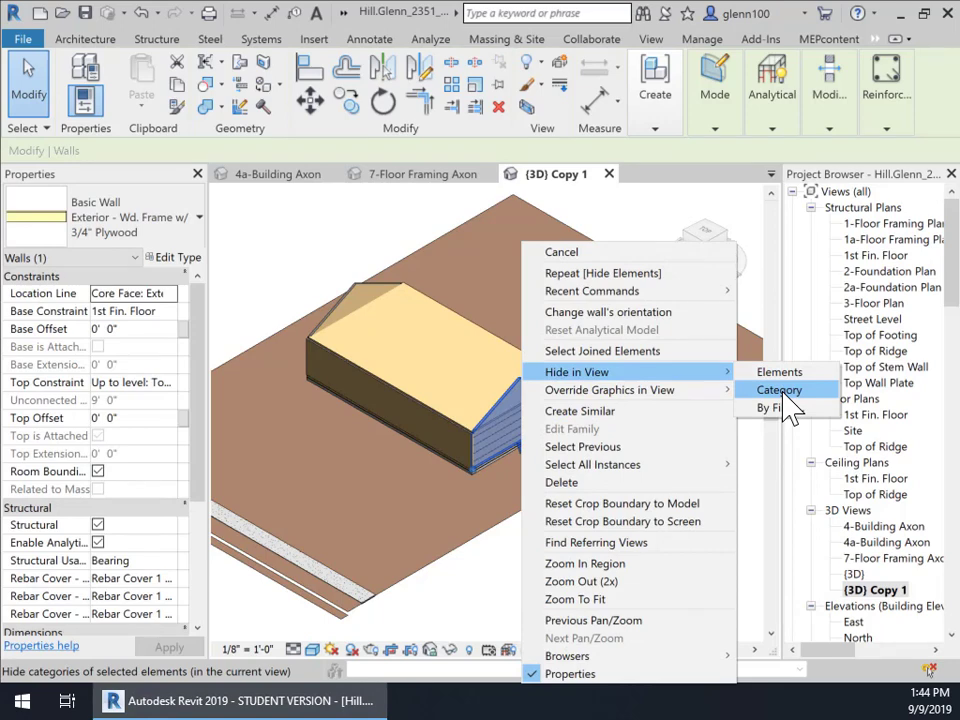
pyautogui.click(785, 392)
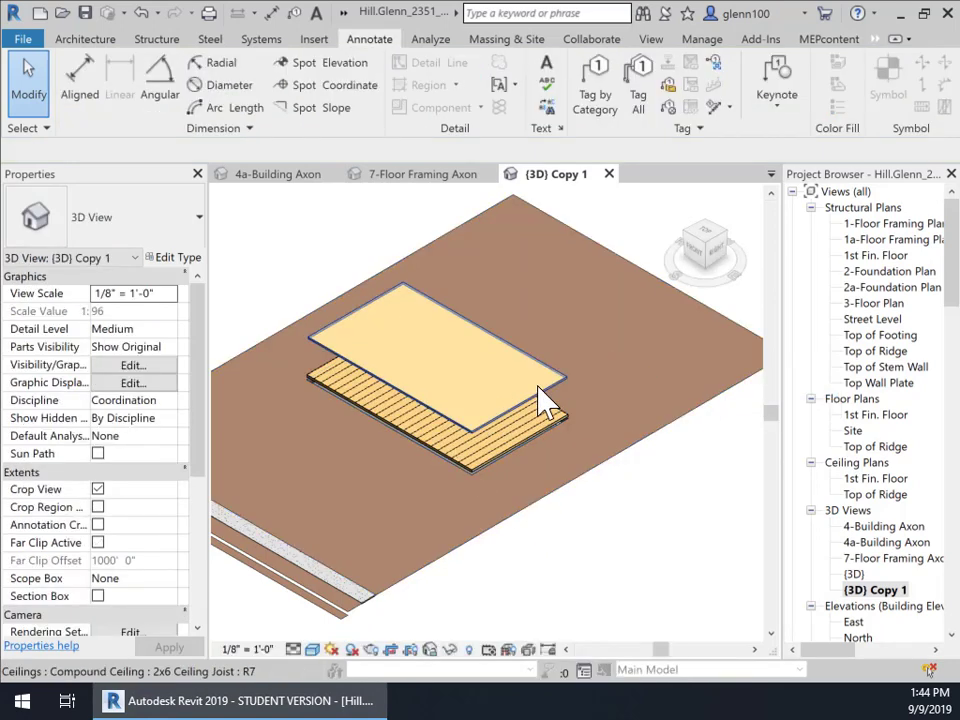
# - Hide the 2x6 Ceiling Joist ceiling element above the floor in this view
pyautogui.click(546, 403)
pyautogui.rightClick(544, 400)
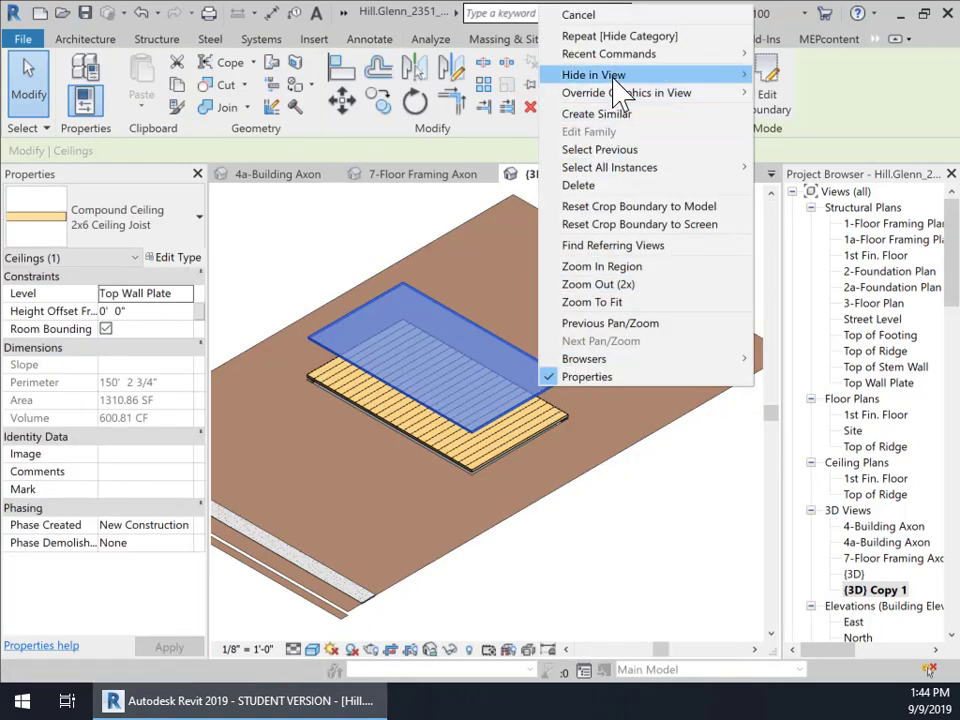
pyautogui.moveTo(616, 78)
pyautogui.click(800, 78)
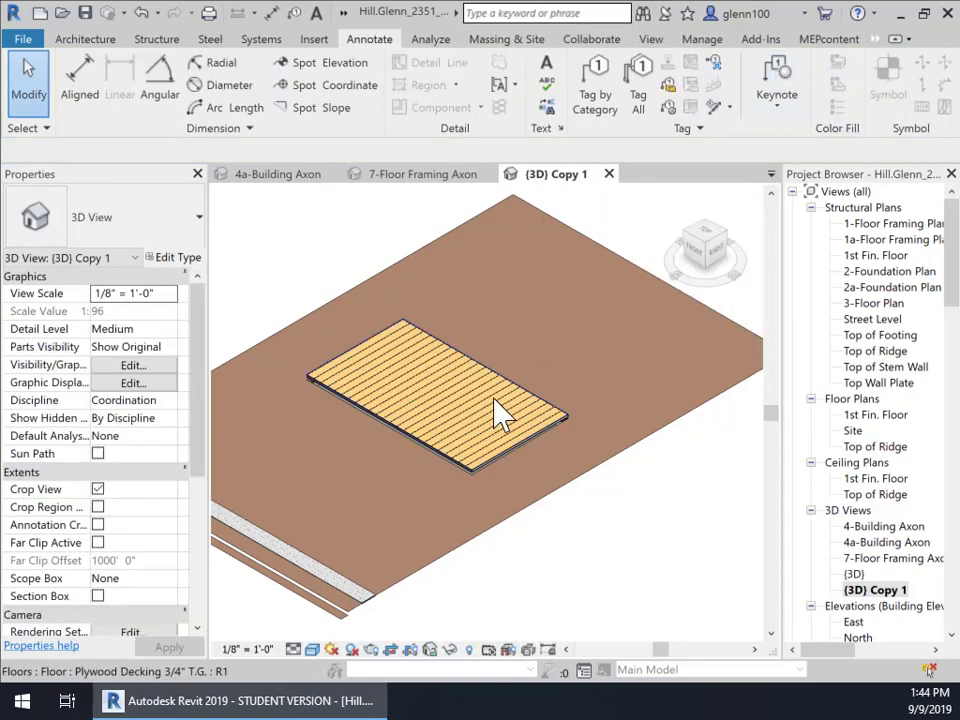
# - Hide the Plywood Decking 3/4" T.G. floor element to expose the floor framing
pyautogui.scroll(3, 497, 414)
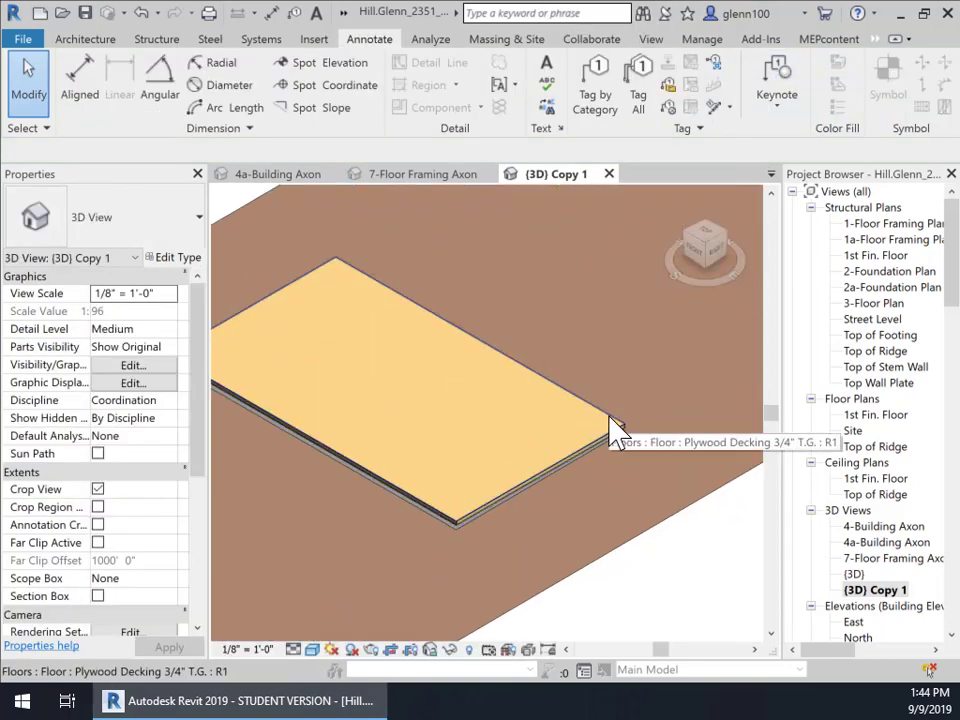
pyautogui.click(609, 418)
pyautogui.rightClick(610, 416)
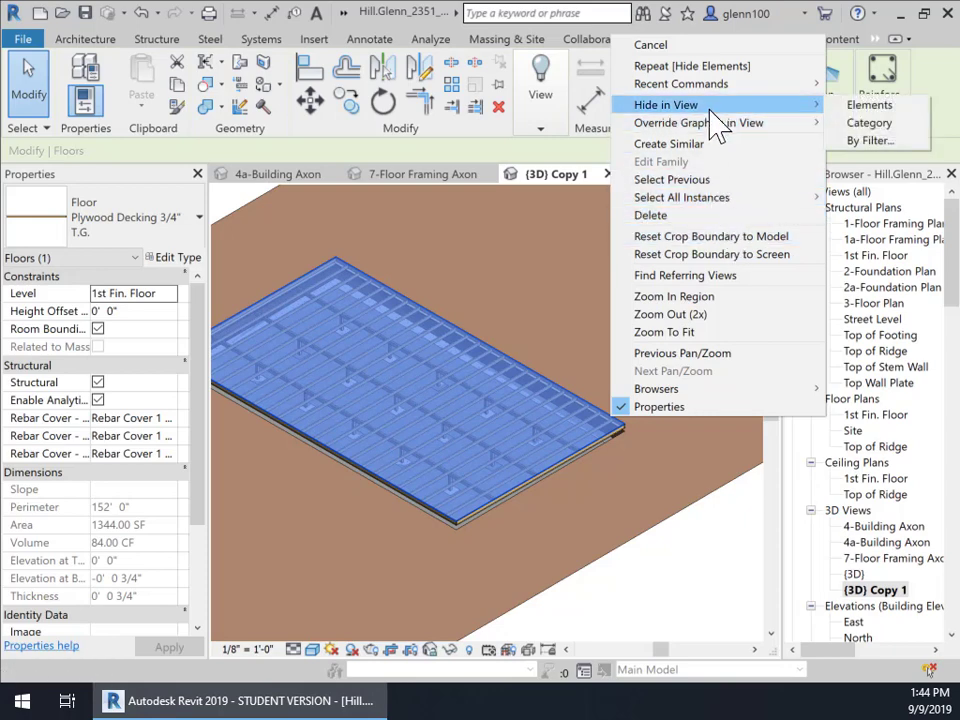
pyautogui.click(870, 106)
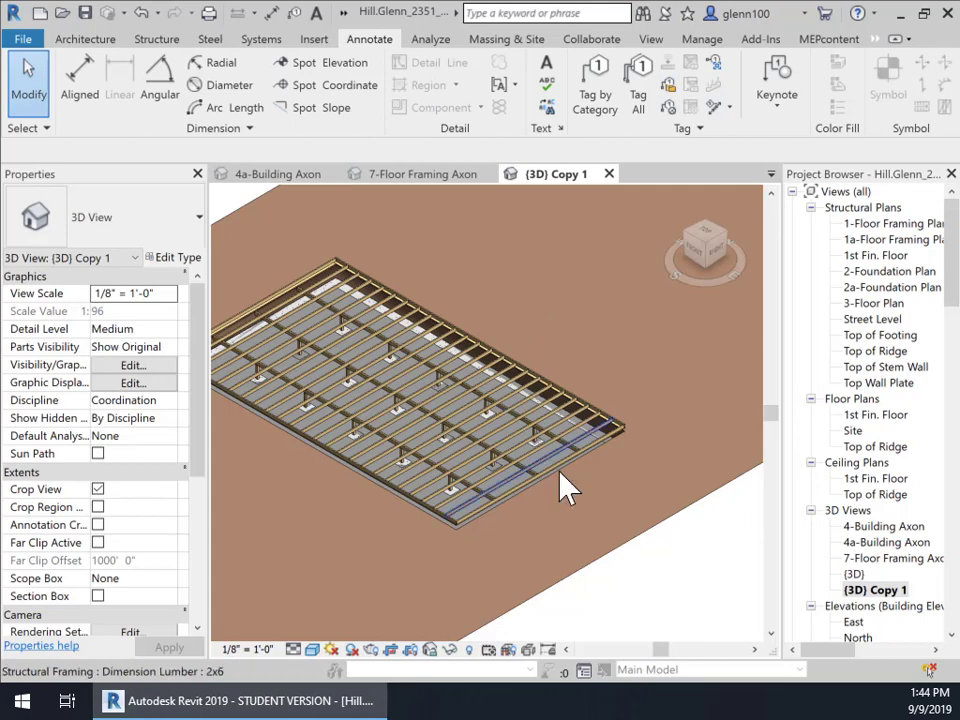
# - Hide the large Earth topography surface element surrounding the building in the {3D} Copy 1 view
pyautogui.click(657, 551)
pyautogui.rightClick(658, 553)
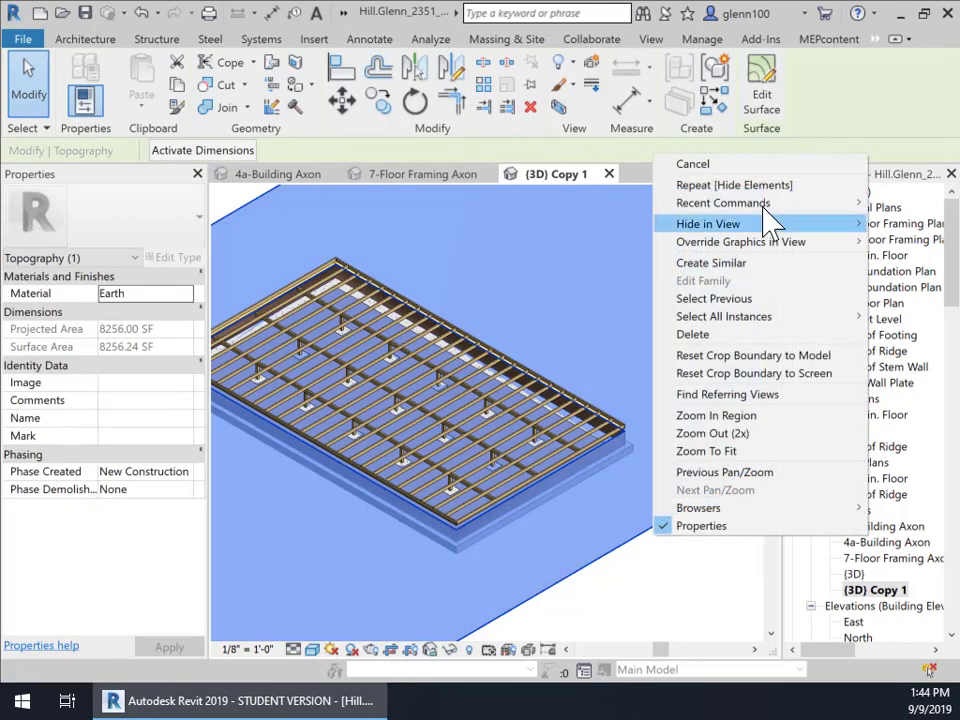
pyautogui.moveTo(840, 230)
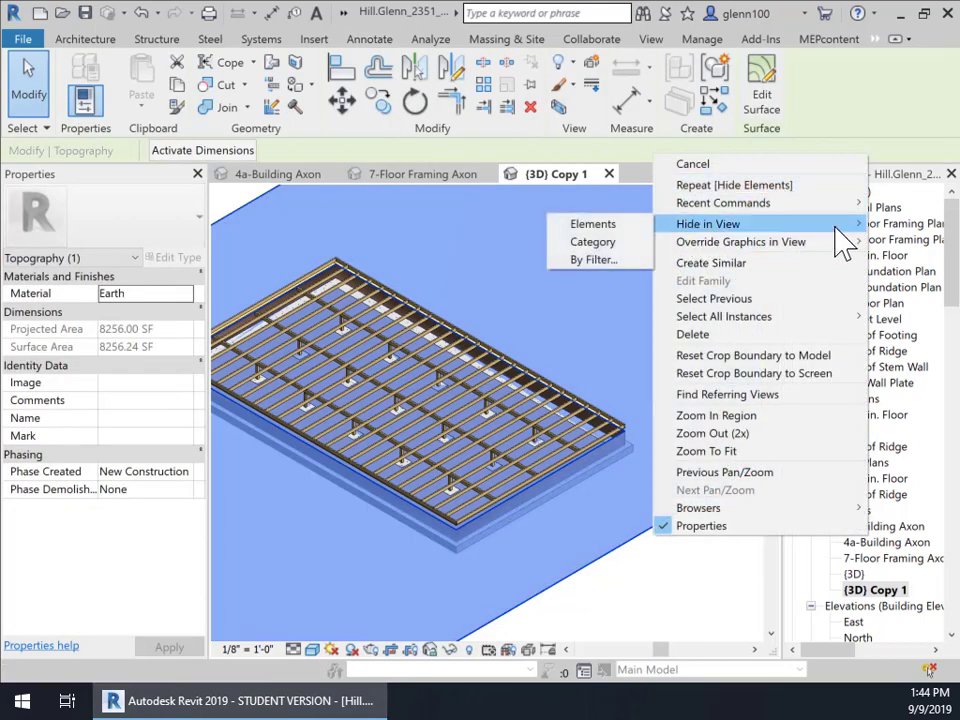
pyautogui.click(600, 225)
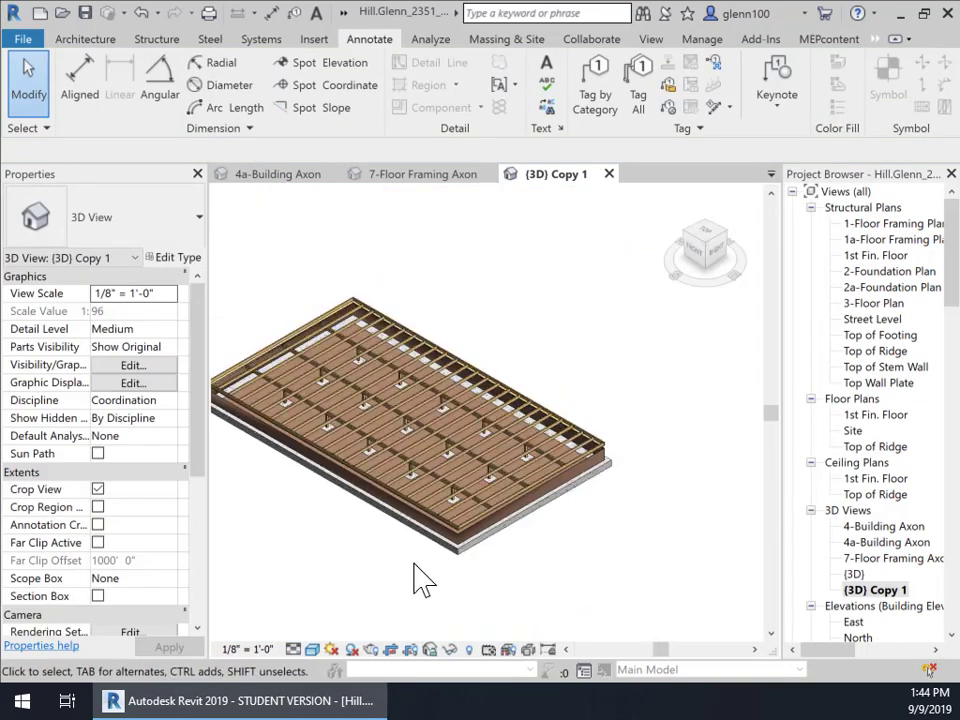
# - Turn on Reveal Hidden Elements in the {3D} Copy 1 view
pyautogui.moveTo(456, 573); pyautogui.dragTo(568, 551, button='middle')
pyautogui.scroll(3, 525, 532)
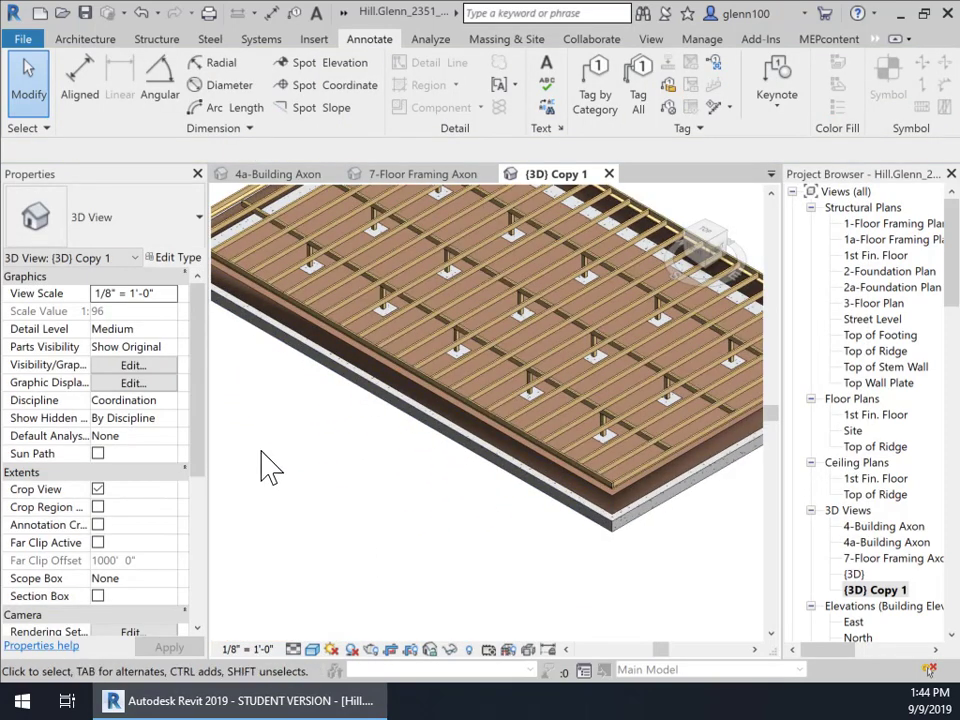
pyautogui.moveTo(270, 467); pyautogui.dragTo(512, 624, button='middle')
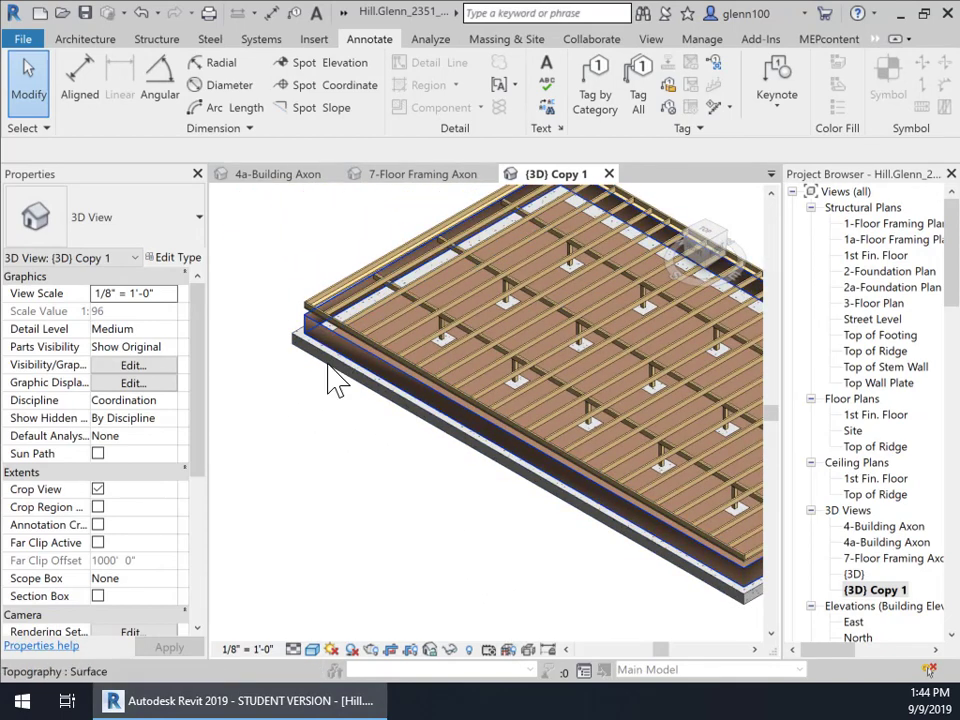
pyautogui.moveTo(311, 561); pyautogui.dragTo(326, 542, button='middle')
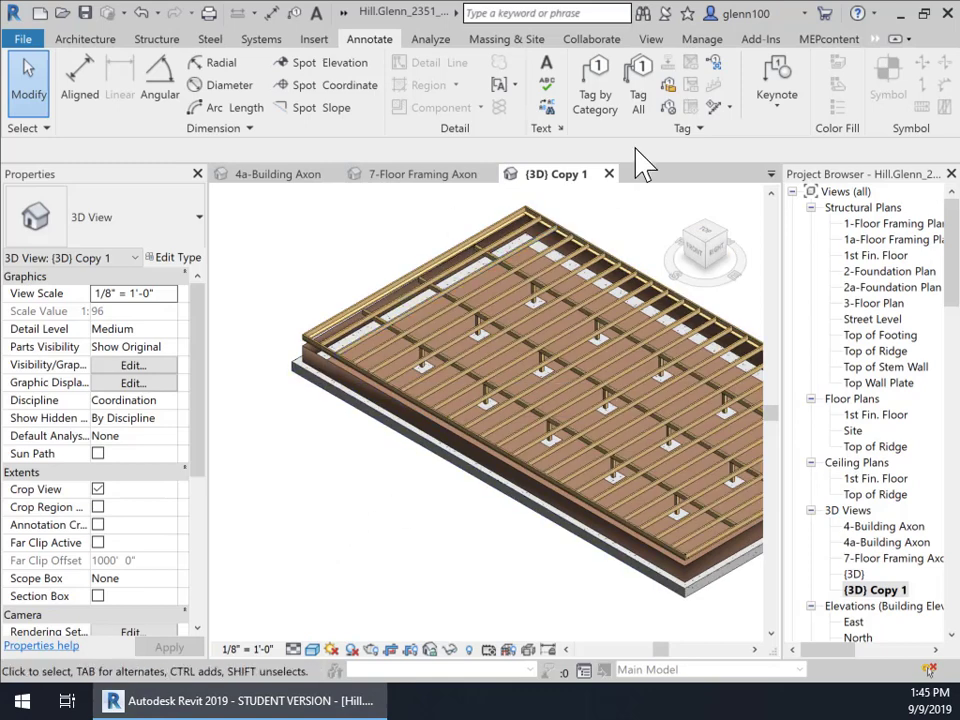
pyautogui.click(470, 649)
# - Unhide the wall category using the hidden Foundation - 8" Concrete wall, and turn off Reveal Hidden Elements
pyautogui.scroll(1, 343, 443)
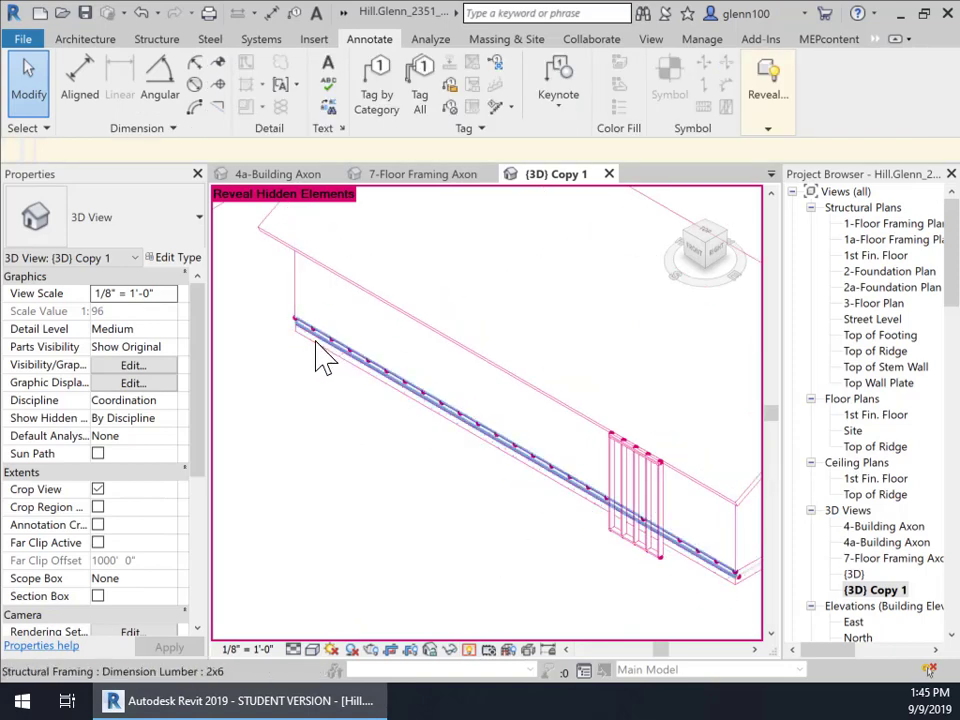
pyautogui.scroll(3, 310, 355)
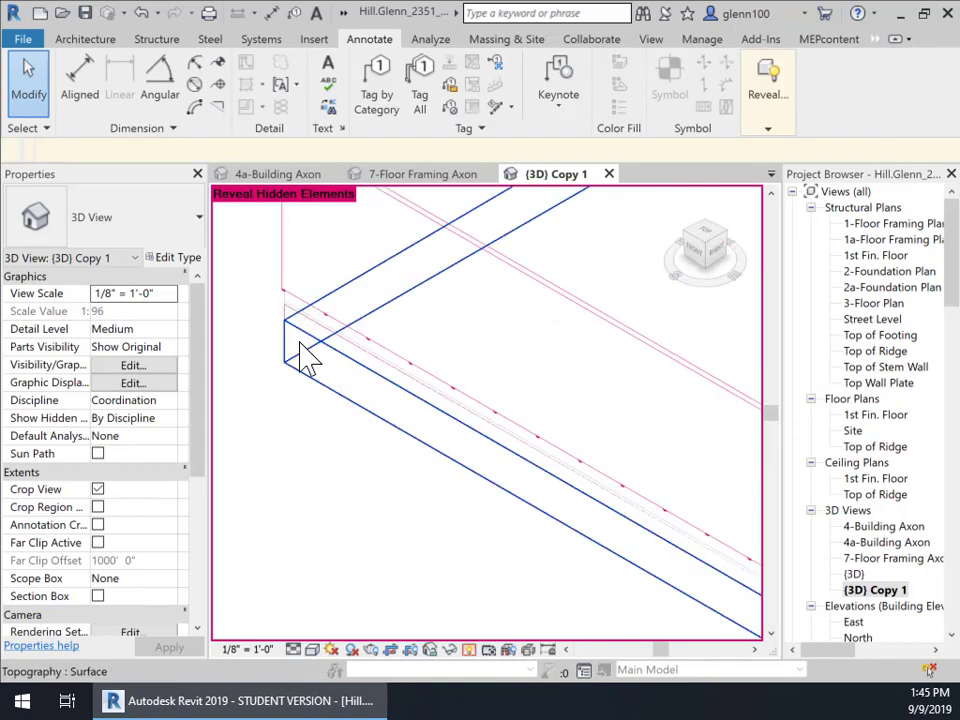
pyautogui.scroll(-2, 291, 336)
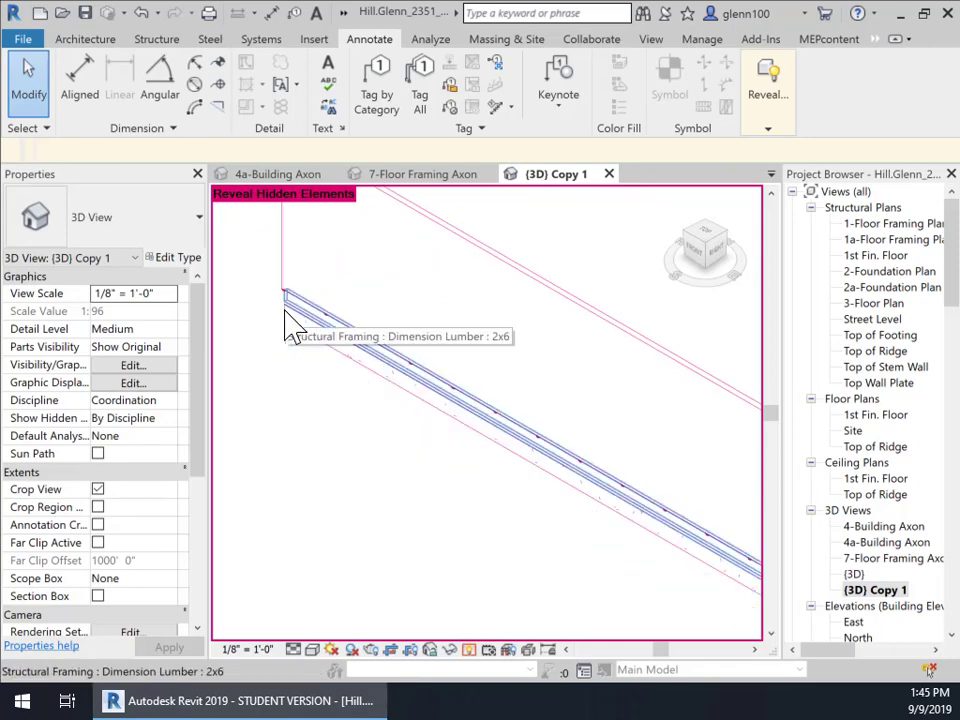
pyautogui.scroll(3, 288, 325)
pyautogui.scroll(-2, 294, 340)
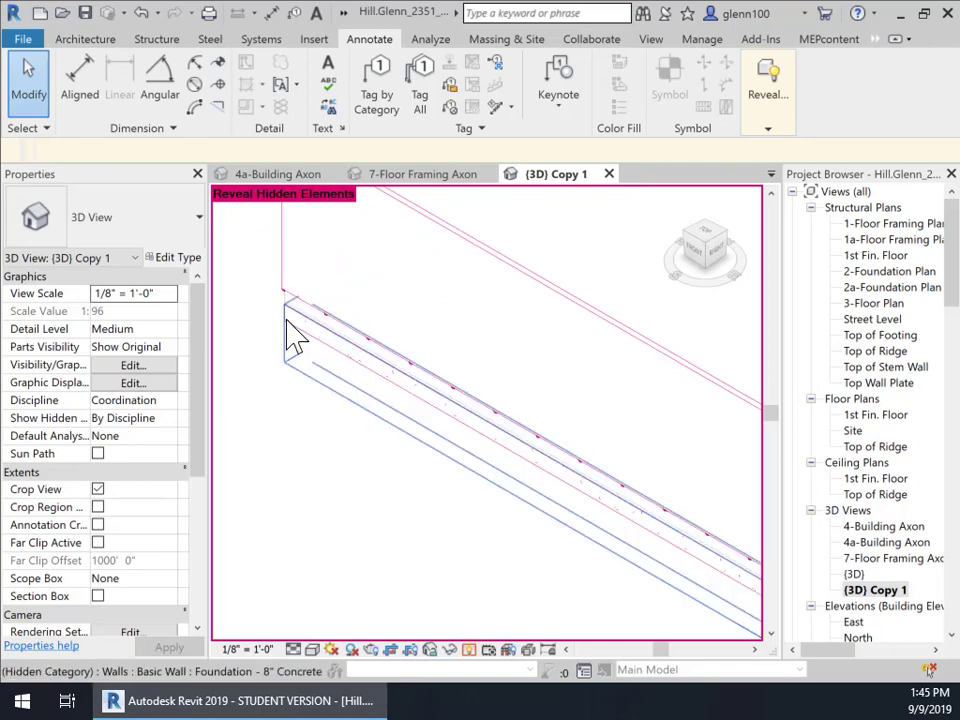
pyautogui.click(287, 325)
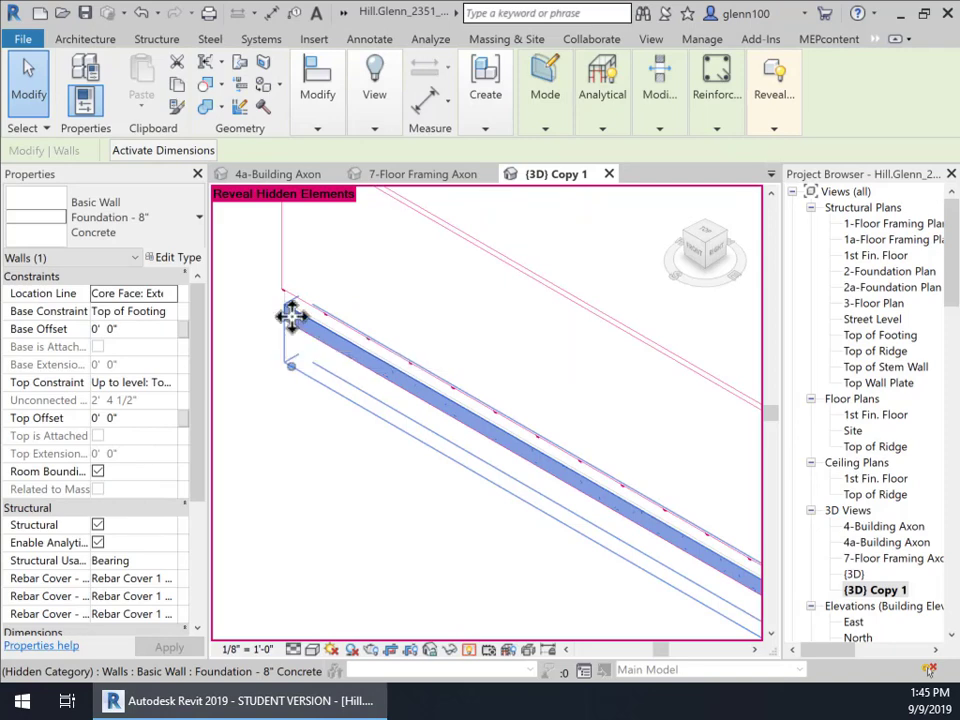
pyautogui.rightClick(291, 315)
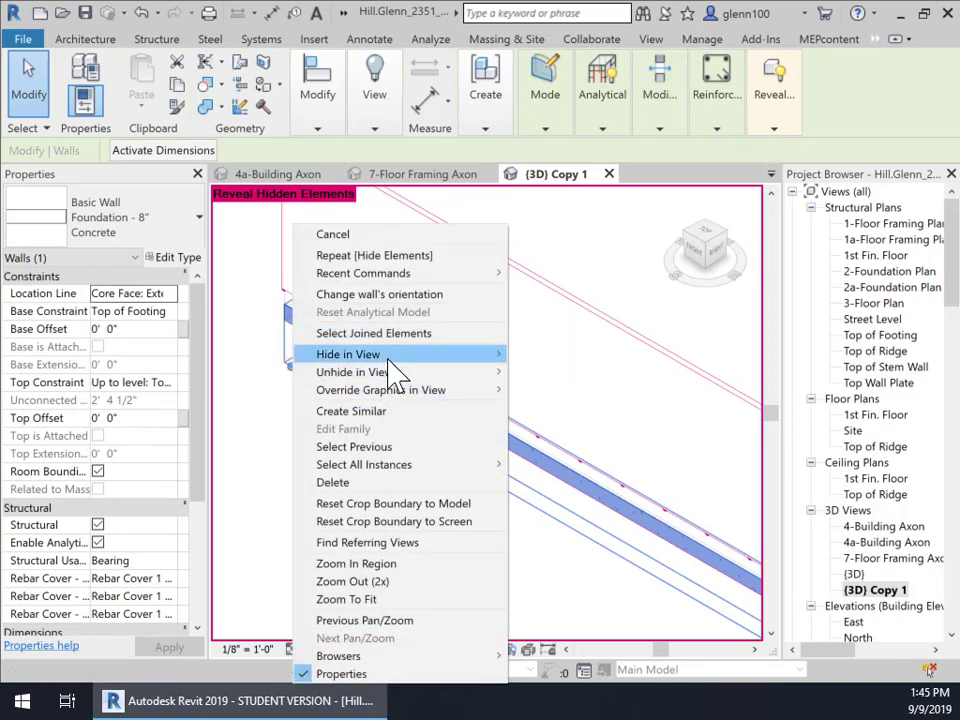
pyautogui.moveTo(388, 378)
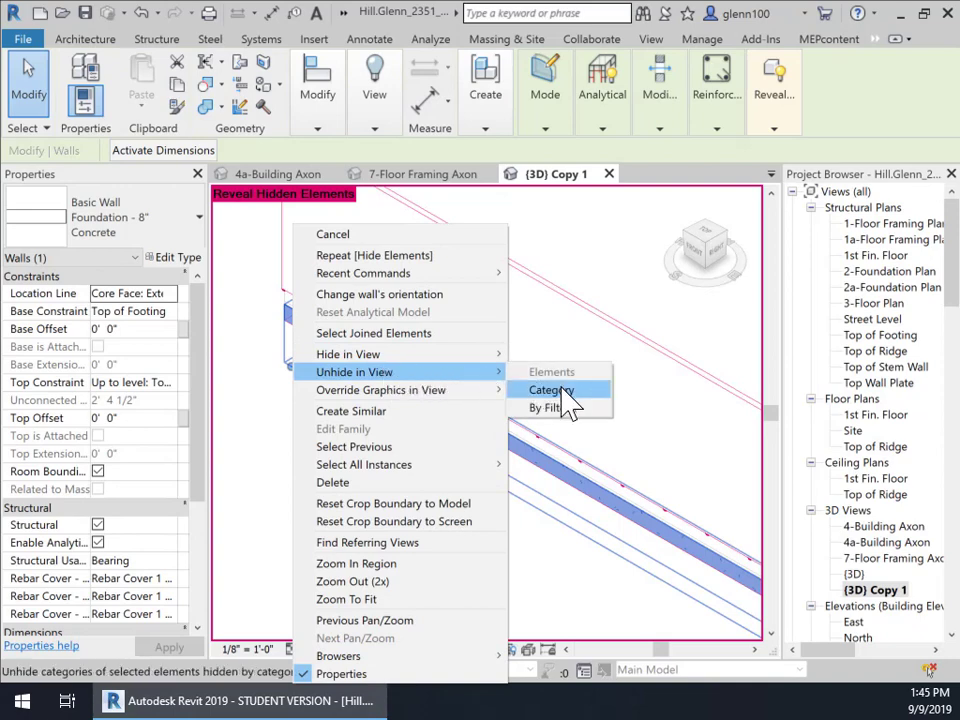
pyautogui.click(563, 393)
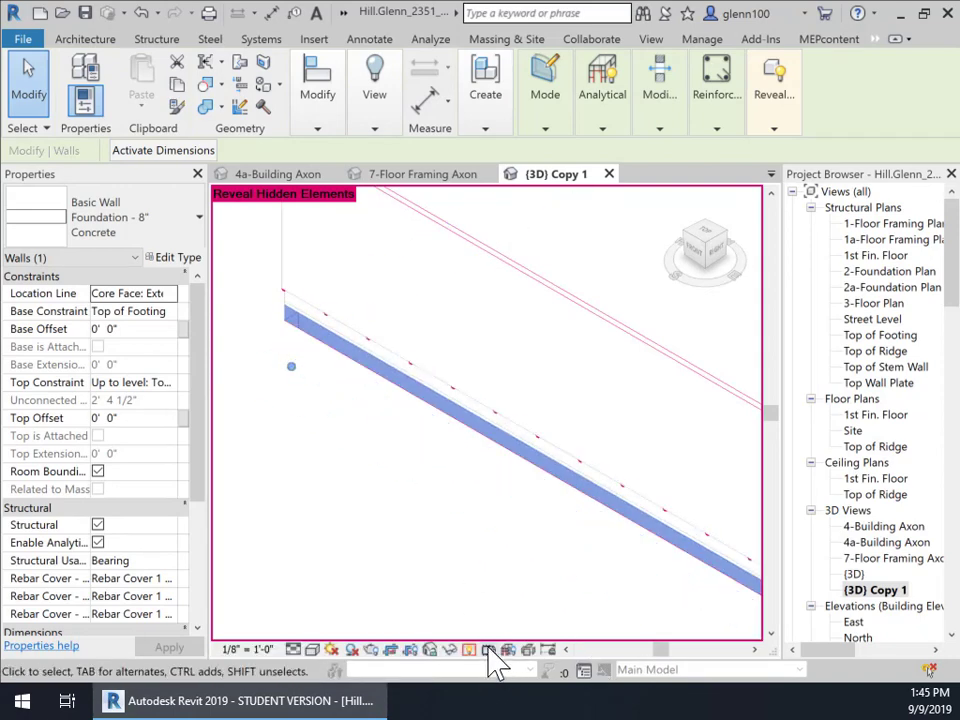
pyautogui.click(469, 649)
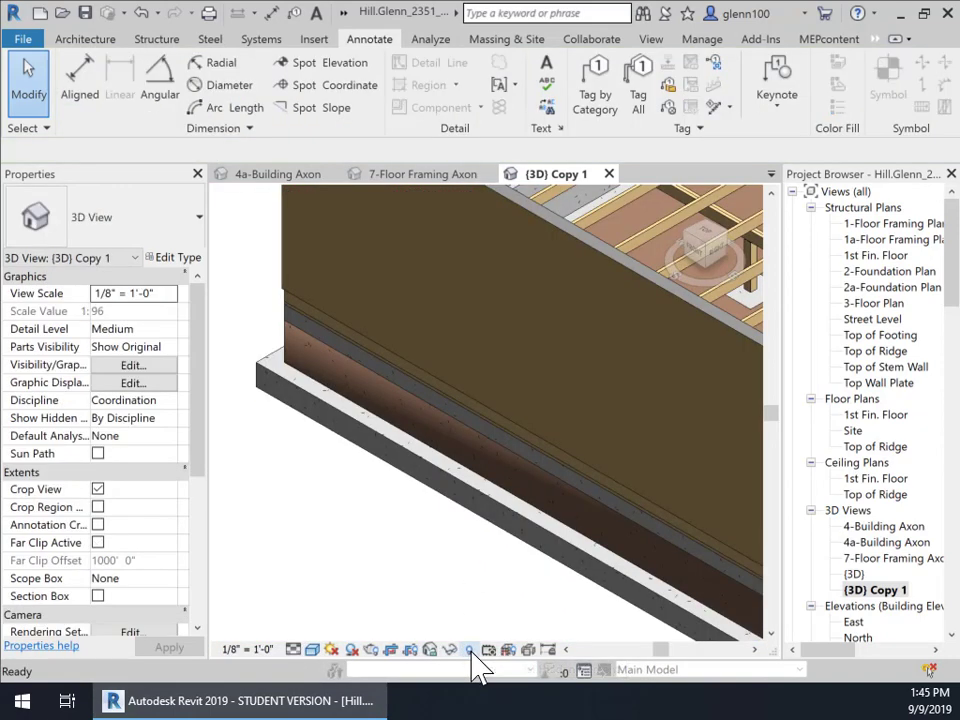
# - Hide only the near long Exterior - Wd. Frame w/ 3/4" Plywood wall element in this view
pyautogui.scroll(-3, 416, 581)
pyautogui.moveTo(416, 581); pyautogui.dragTo(298, 266, button='middle')
pyautogui.scroll(3, 298, 266)
pyautogui.click(309, 256)
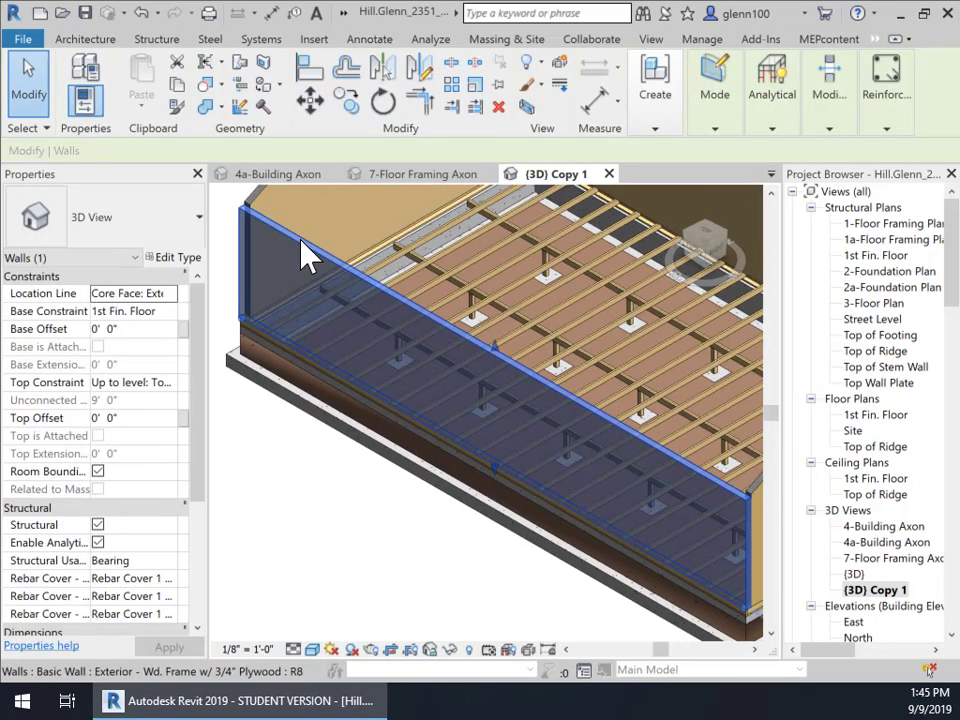
pyautogui.rightClick(309, 256)
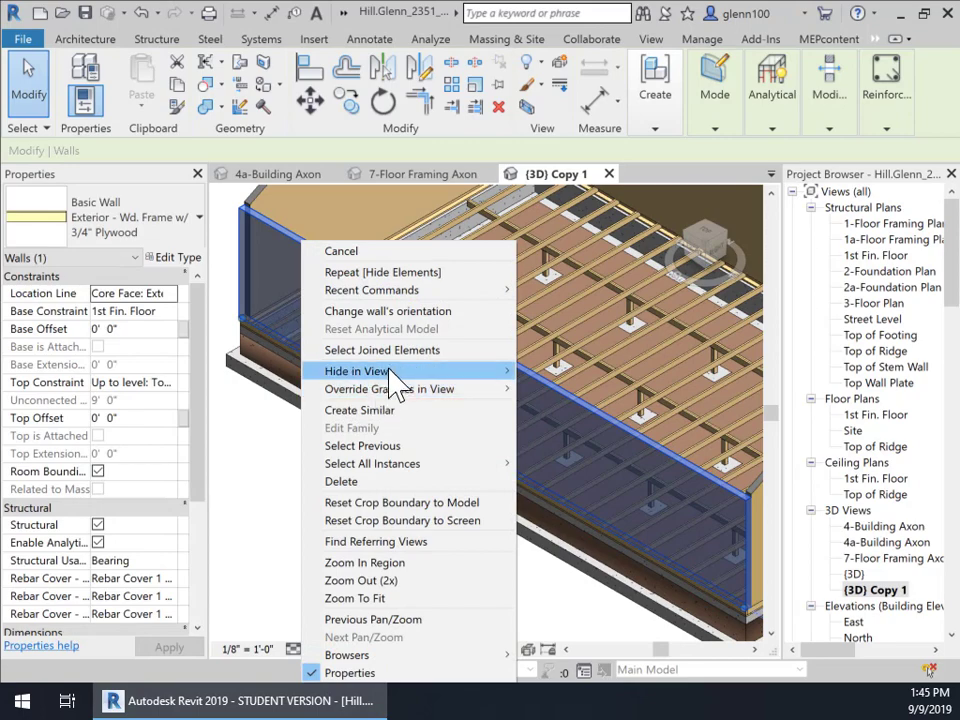
pyautogui.moveTo(510, 372)
pyautogui.click(552, 373)
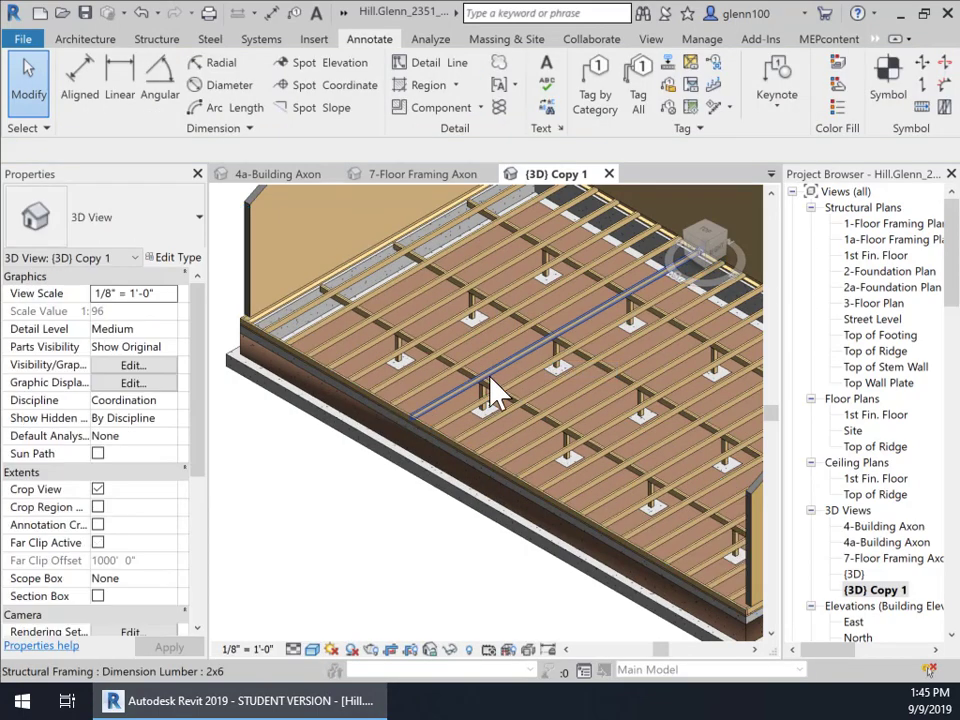
# - Select all instances of the Exterior - Wd. Frame w/ 3/4" Plywood wall in the entire project and hide those elements
pyautogui.moveTo(493, 392); pyautogui.dragTo(493, 521, button='middle')
pyautogui.scroll(-2, 497, 306)
pyautogui.scroll(1, 483, 320)
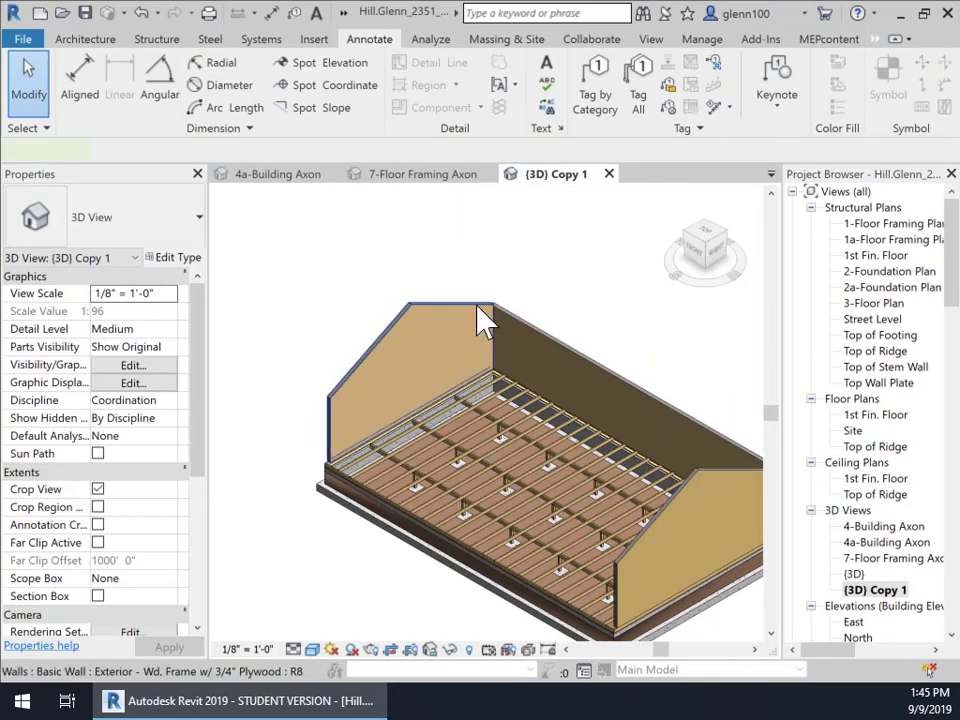
pyautogui.click(484, 318)
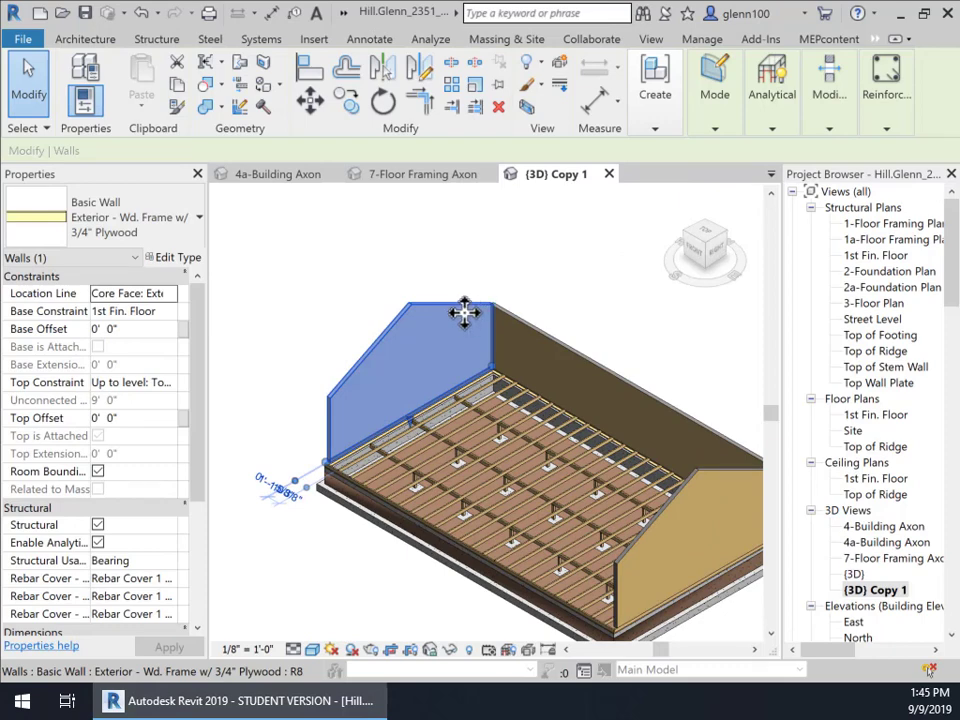
pyautogui.rightClick(464, 312)
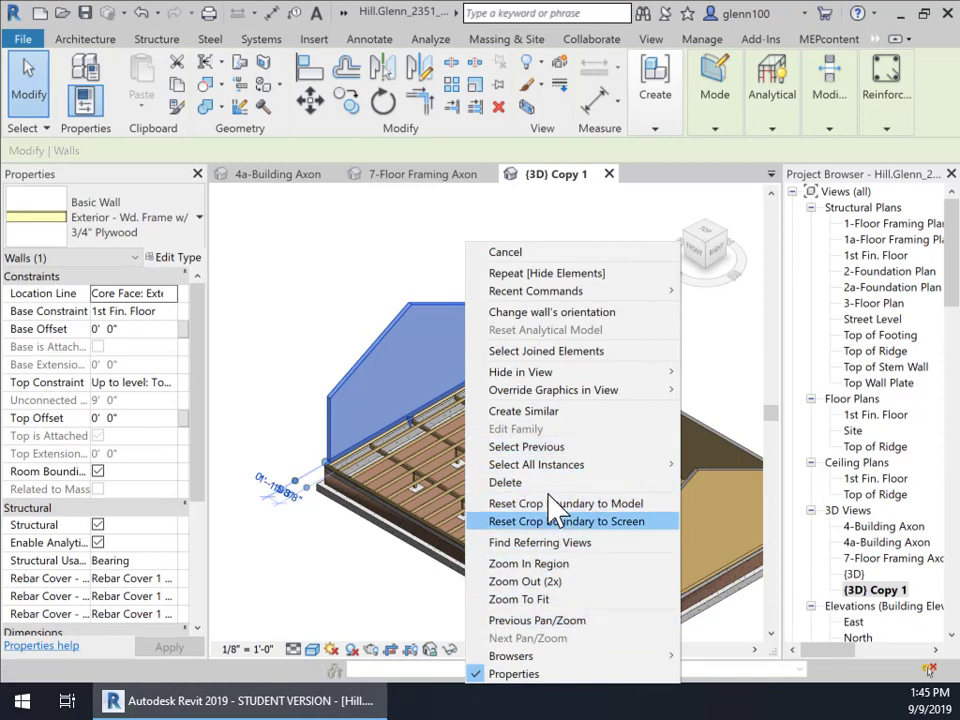
pyautogui.moveTo(574, 470)
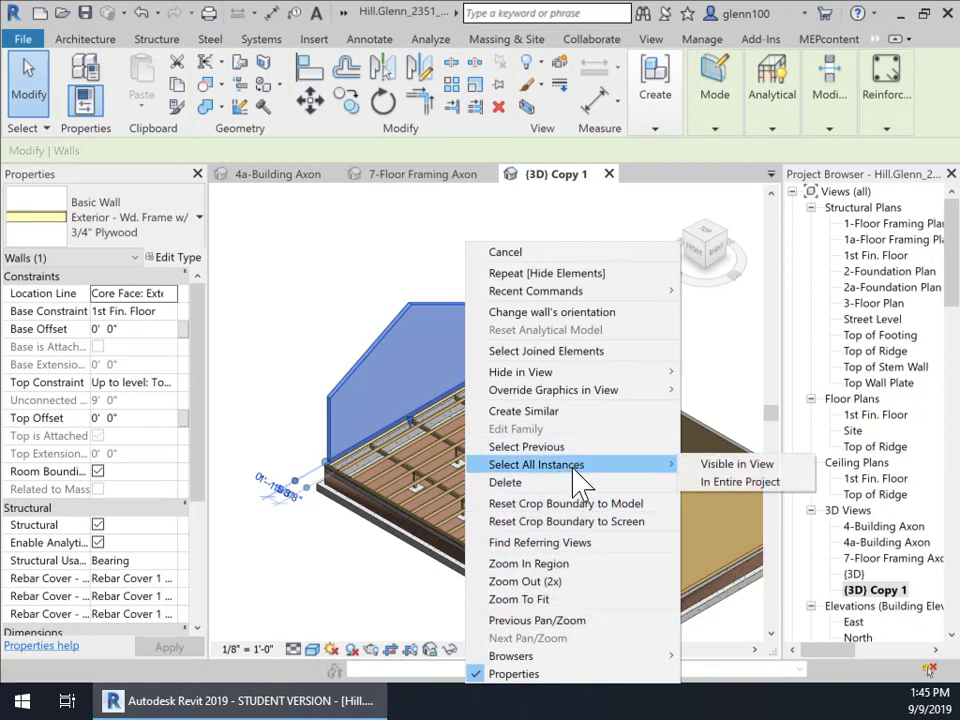
pyautogui.click(748, 483)
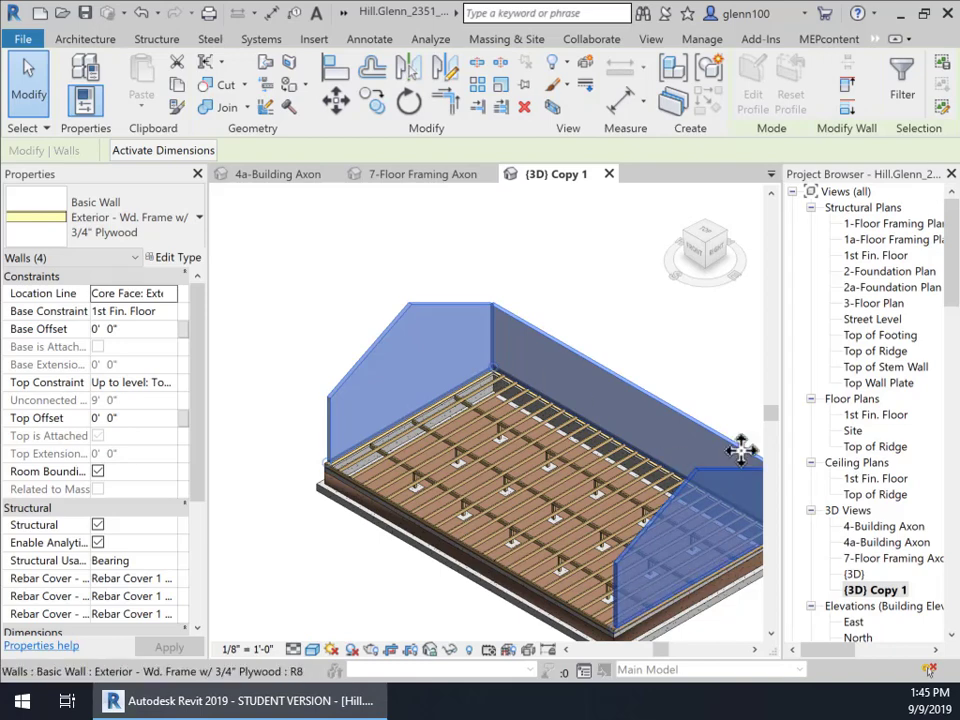
pyautogui.rightClick(468, 330)
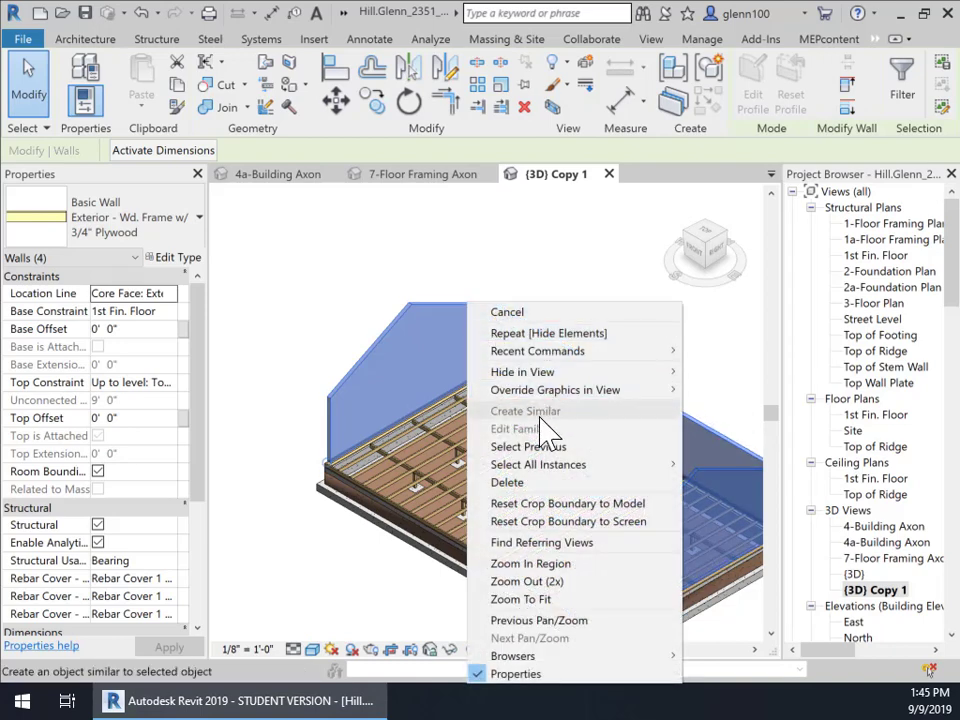
pyautogui.moveTo(560, 374)
pyautogui.click(722, 372)
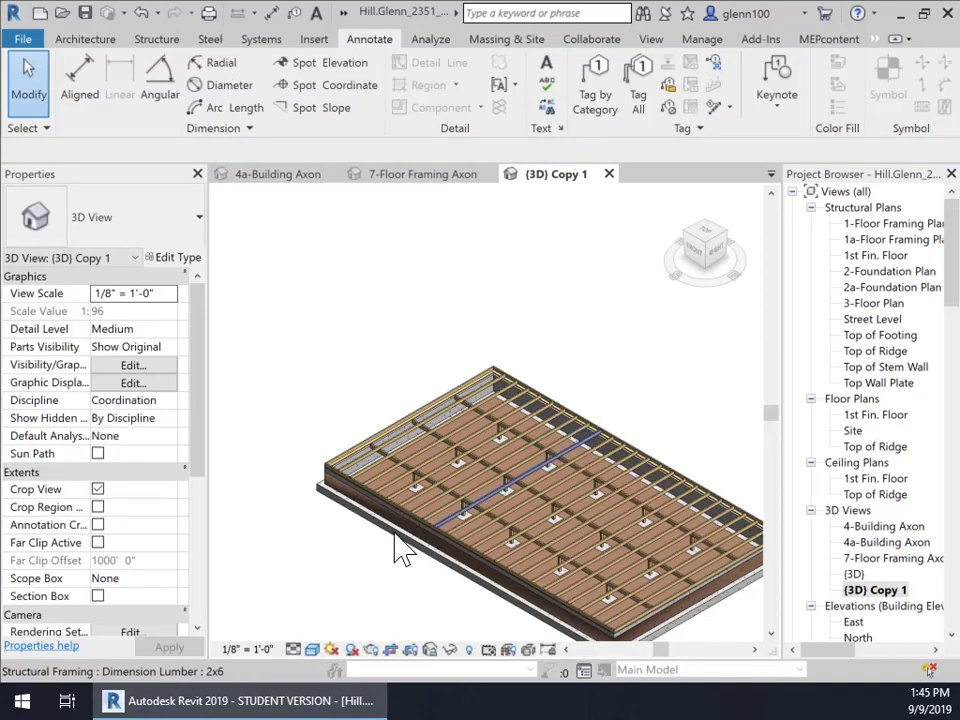
# - Hide the topography category in this view, using the remaining Earth surface beneath the floor framing
pyautogui.keyDown('shift'); pyautogui.moveTo(364, 540); pyautogui.dragTo(352, 500, button='middle'); pyautogui.keyUp('shift')
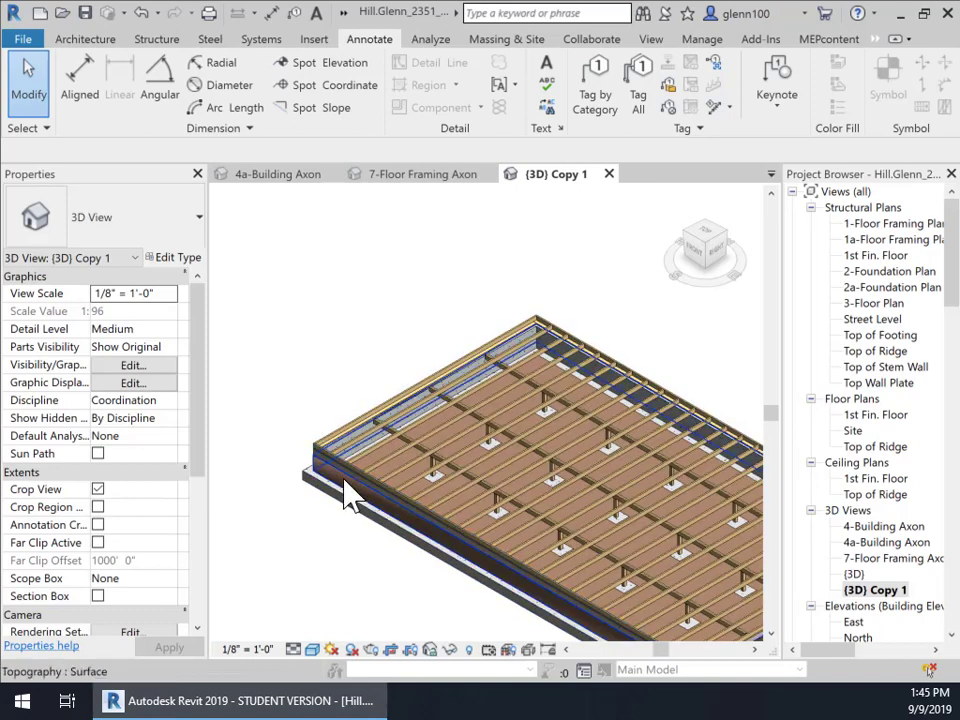
pyautogui.click(343, 492)
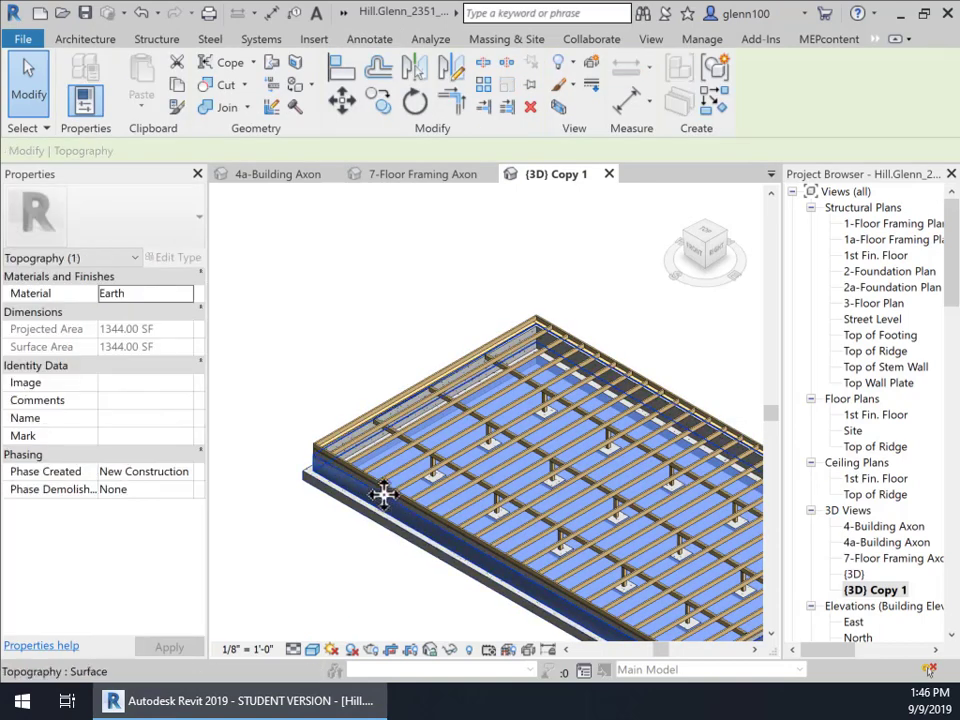
pyautogui.rightClick(387, 508)
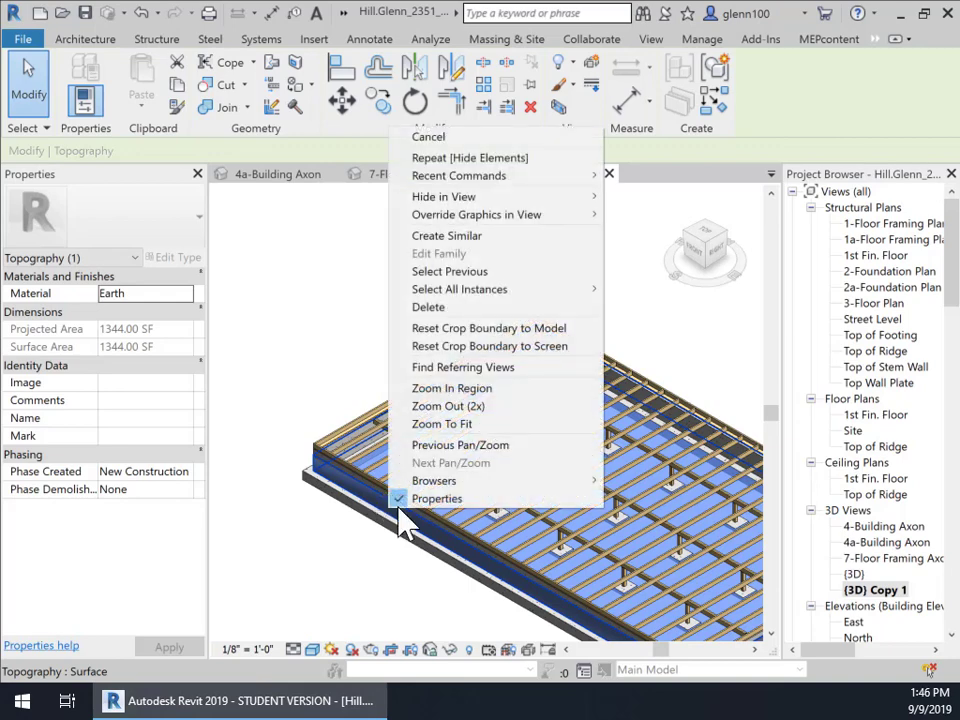
pyautogui.moveTo(476, 197)
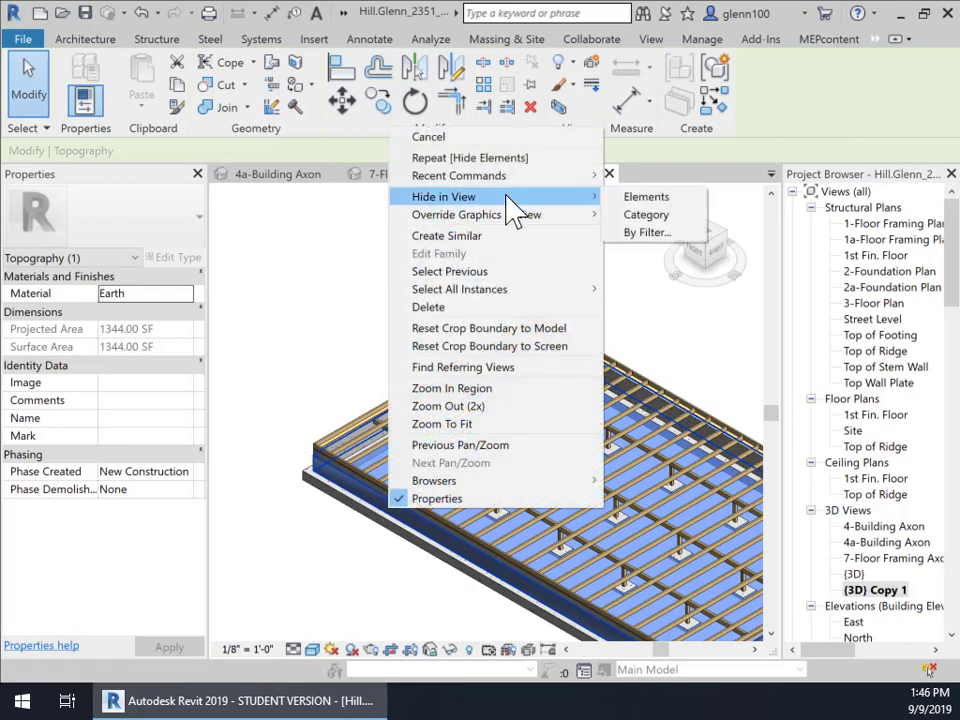
pyautogui.click(638, 213)
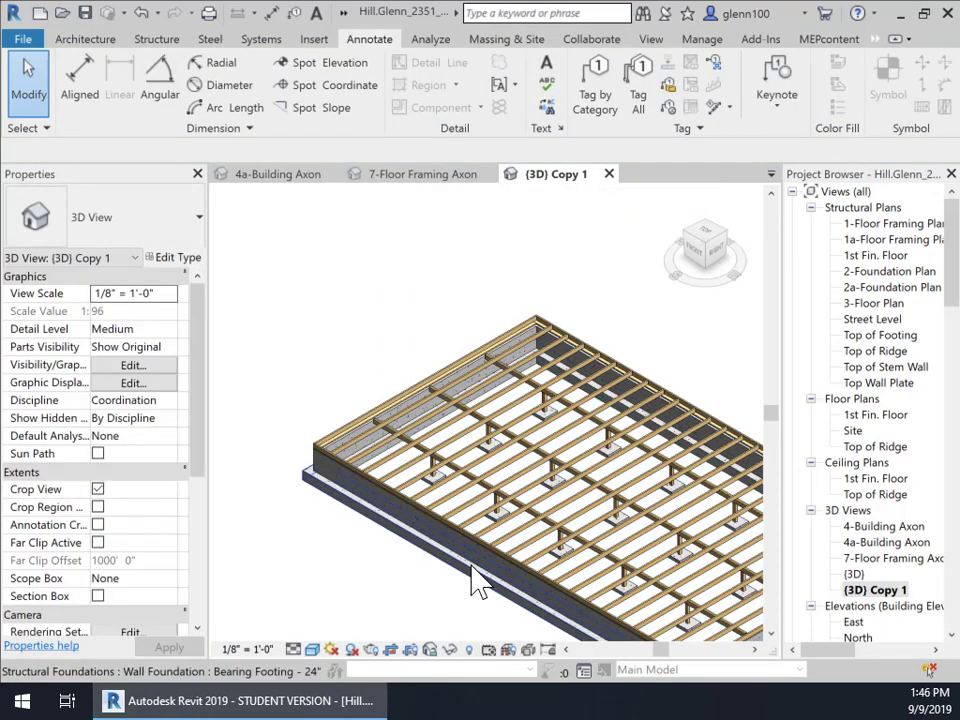
pyautogui.scroll(-1, 471, 564)
pyautogui.moveTo(608, 517); pyautogui.dragTo(523, 414, button='middle')
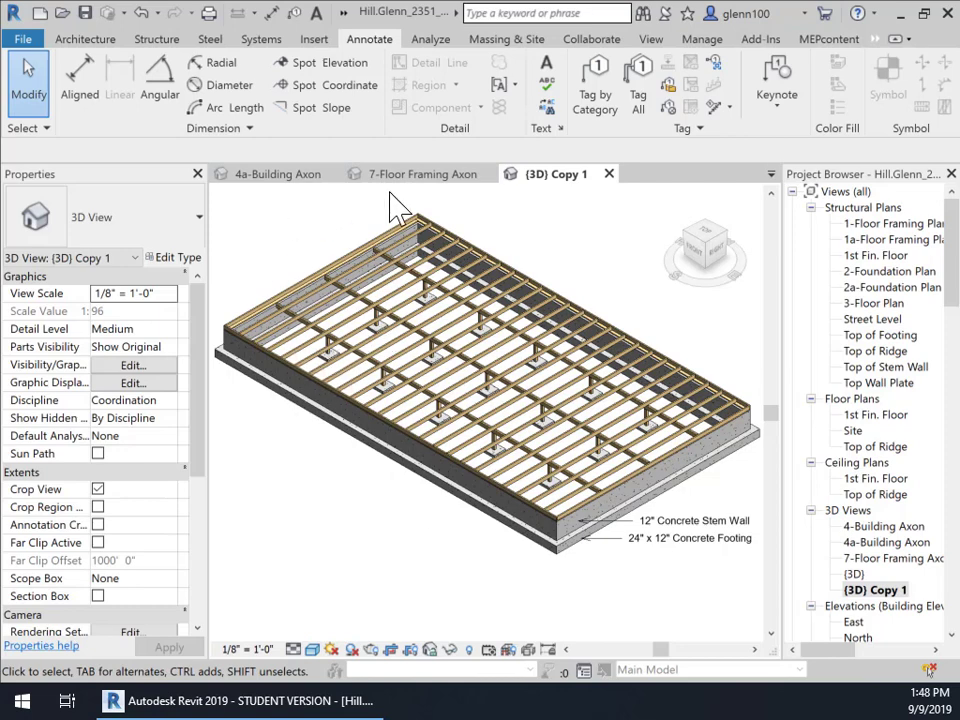
# - Examine the 1a-Floor Framing Plan and 1-Floor Framing Plan views, selecting the 2-2x6 Wood Beam text note in the latter
pyautogui.click(890, 240)
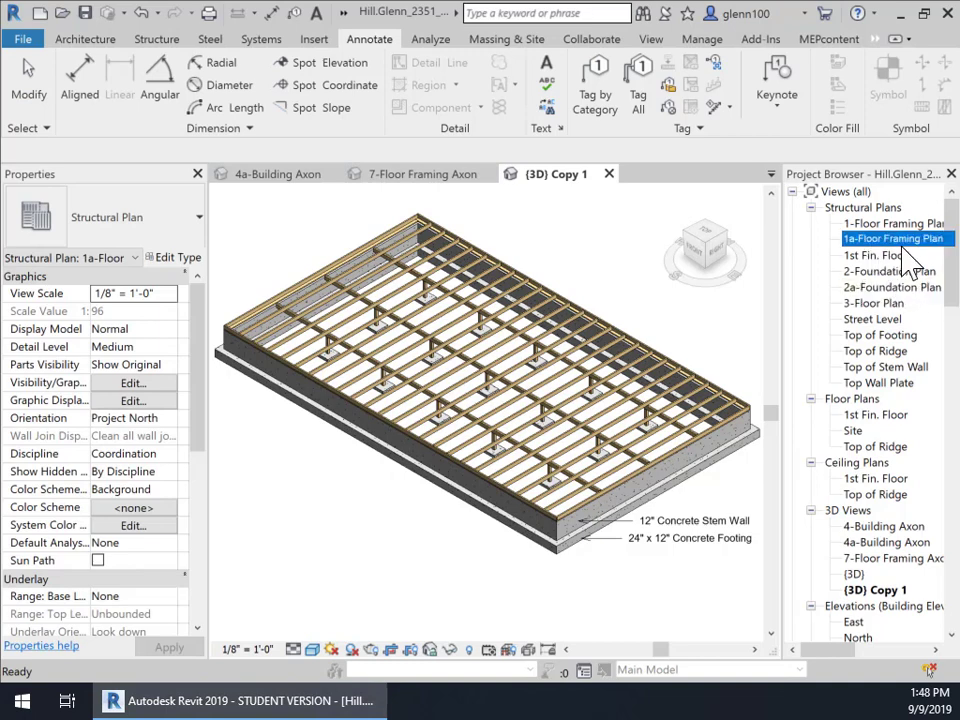
pyautogui.doubleClick(893, 242)
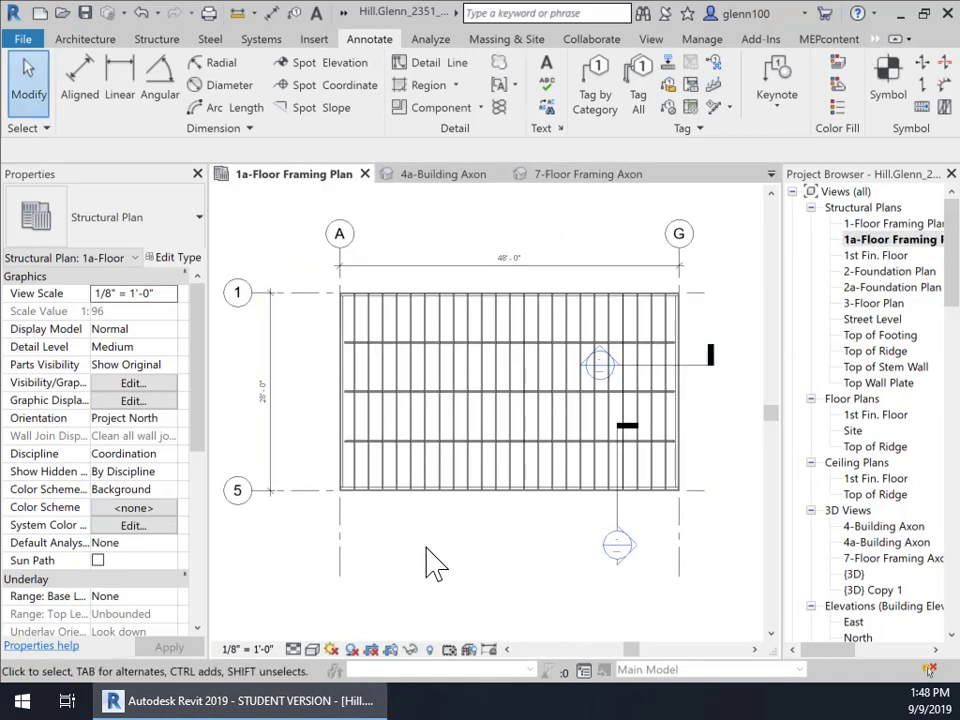
pyautogui.doubleClick(832, 226)
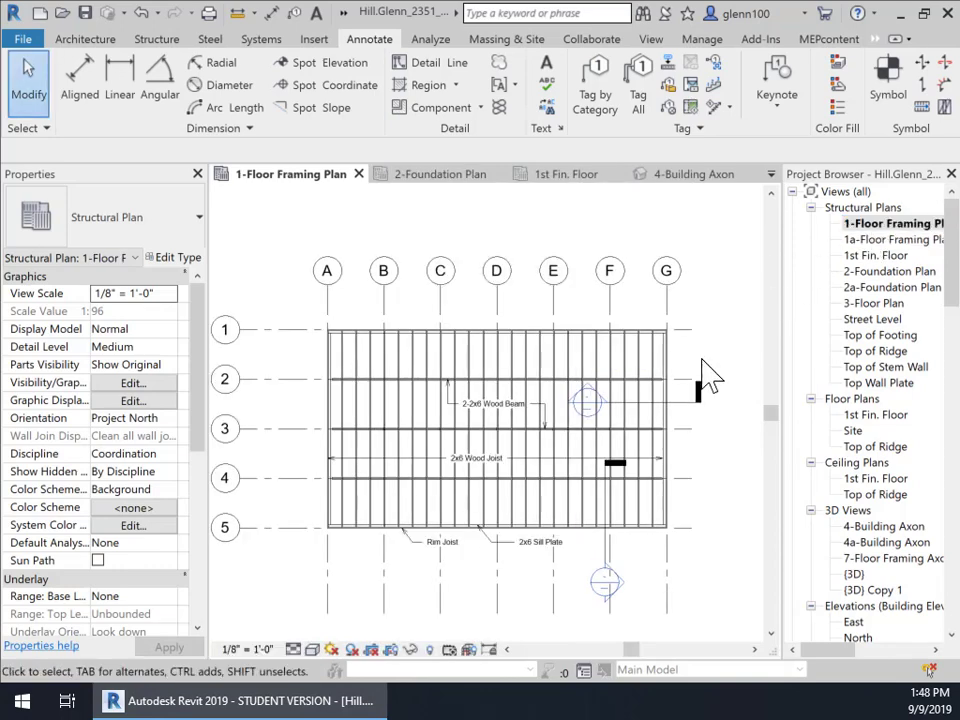
pyautogui.click(503, 412)
pyautogui.click(503, 413)
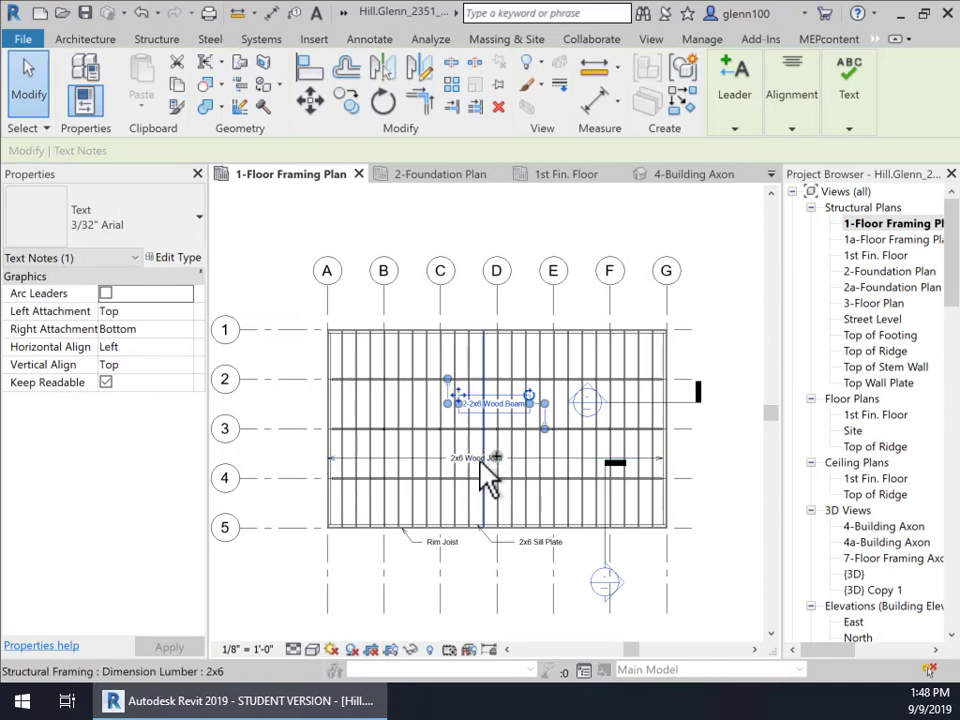
# - Add the 2x6 Wood Joist, 2x6 Sill Plate and Rim Joist notes to the selection and copy all four text notes to the clipboard
pyautogui.keyDown('ctrl'); pyautogui.click(480, 463); pyautogui.keyUp('ctrl')
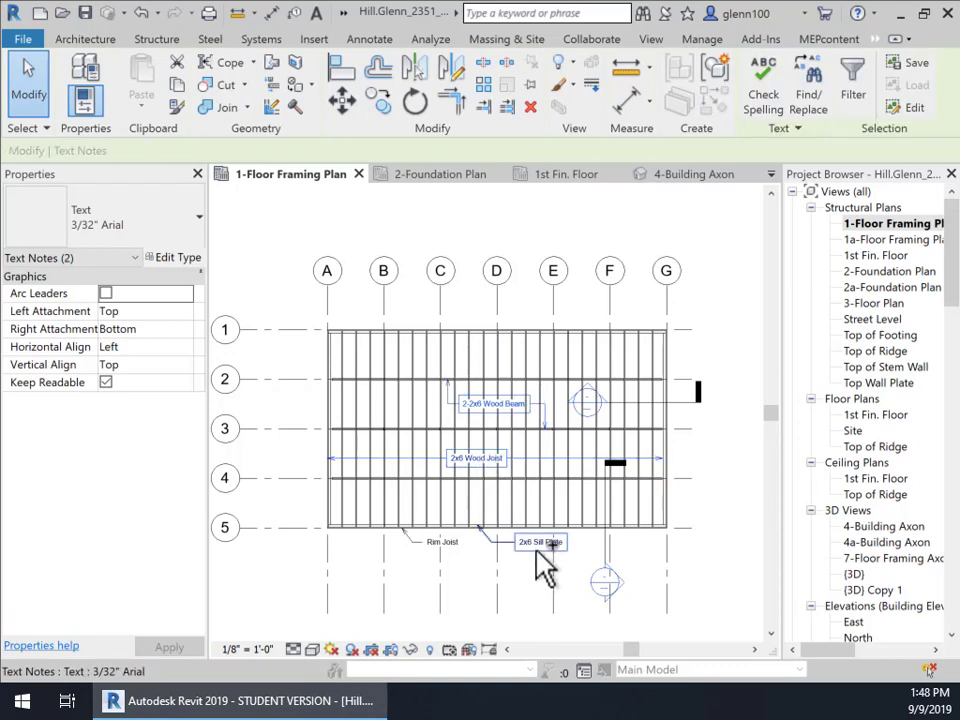
pyautogui.keyDown('ctrl'); pyautogui.click(538, 556); pyautogui.keyUp('ctrl')
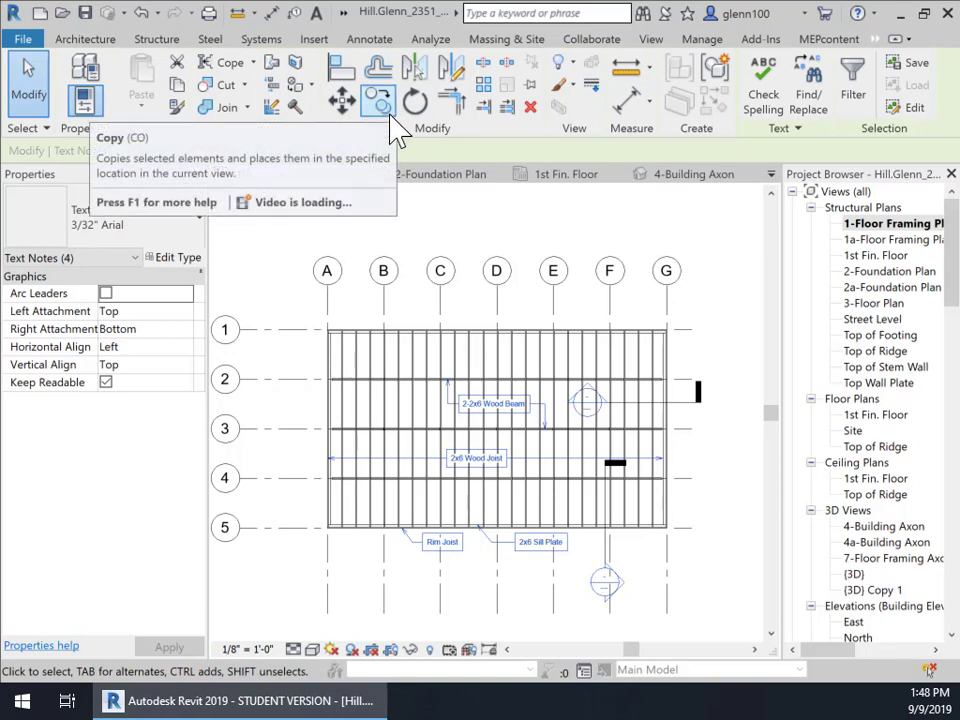
pyautogui.click(180, 87)
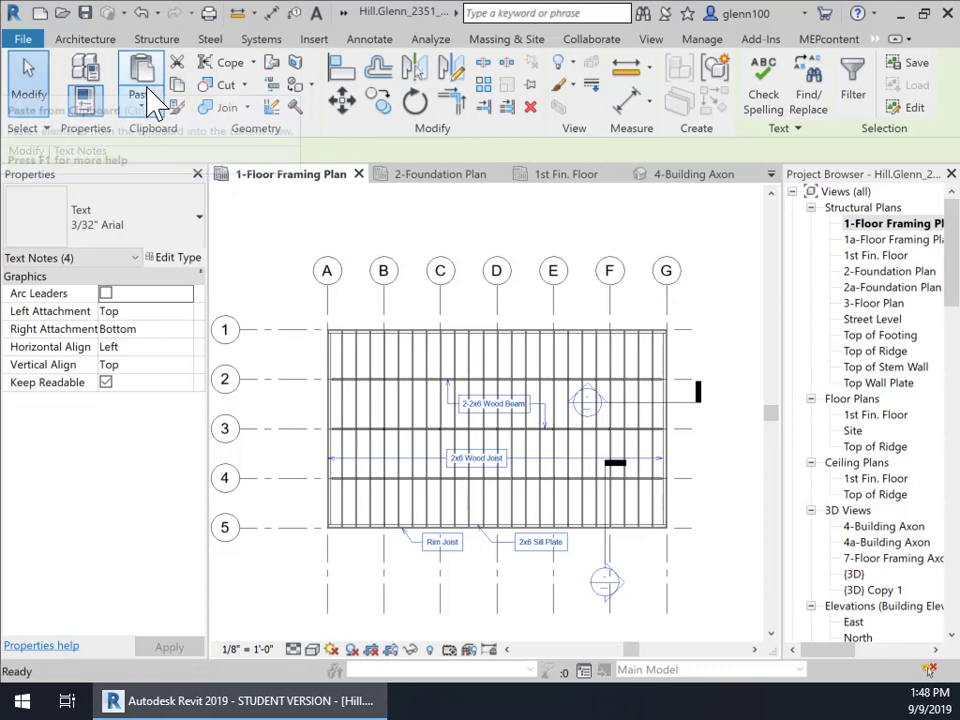
# - Paste the copied framing text notes into the {3D} Copy 1 view, placing them over the floor framing
pyautogui.click(680, 186)
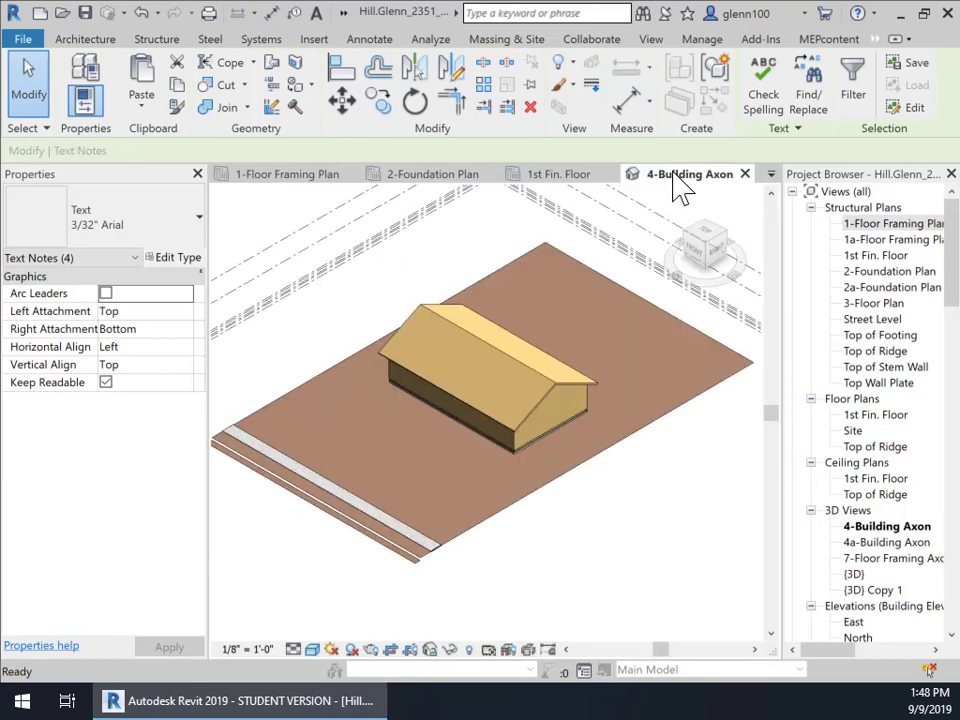
pyautogui.click(772, 176)
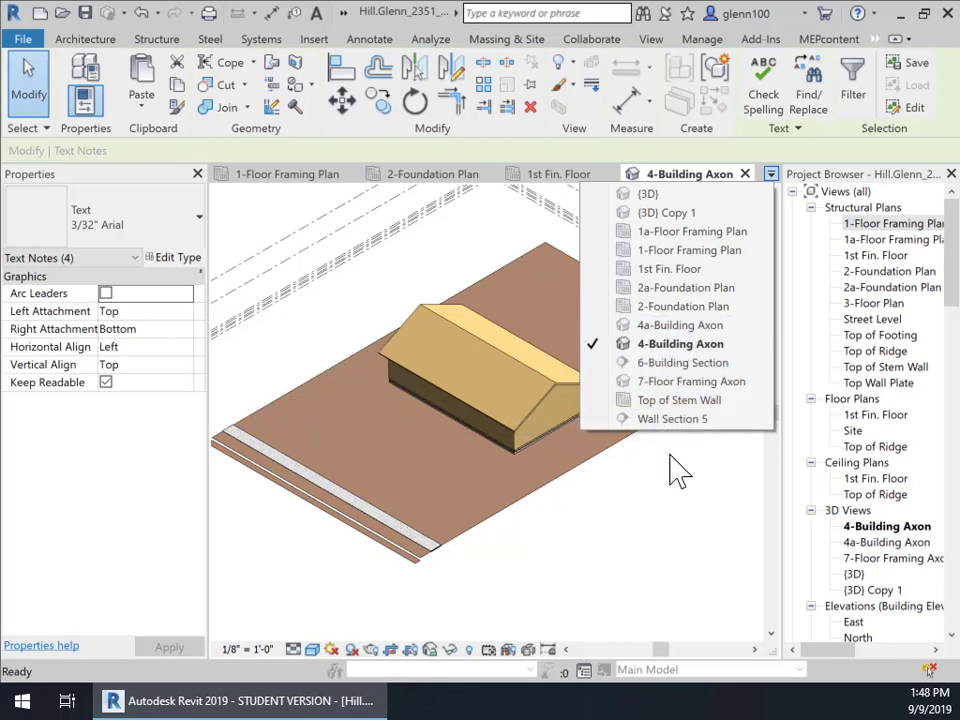
pyautogui.click(878, 569)
pyautogui.doubleClick(880, 591)
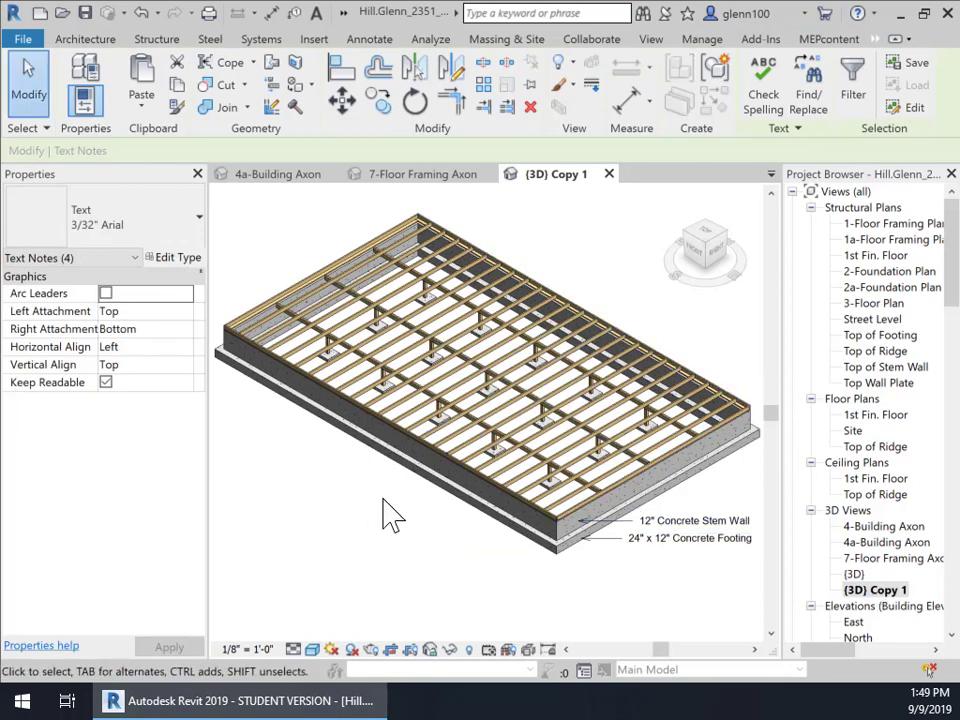
pyautogui.click(145, 105)
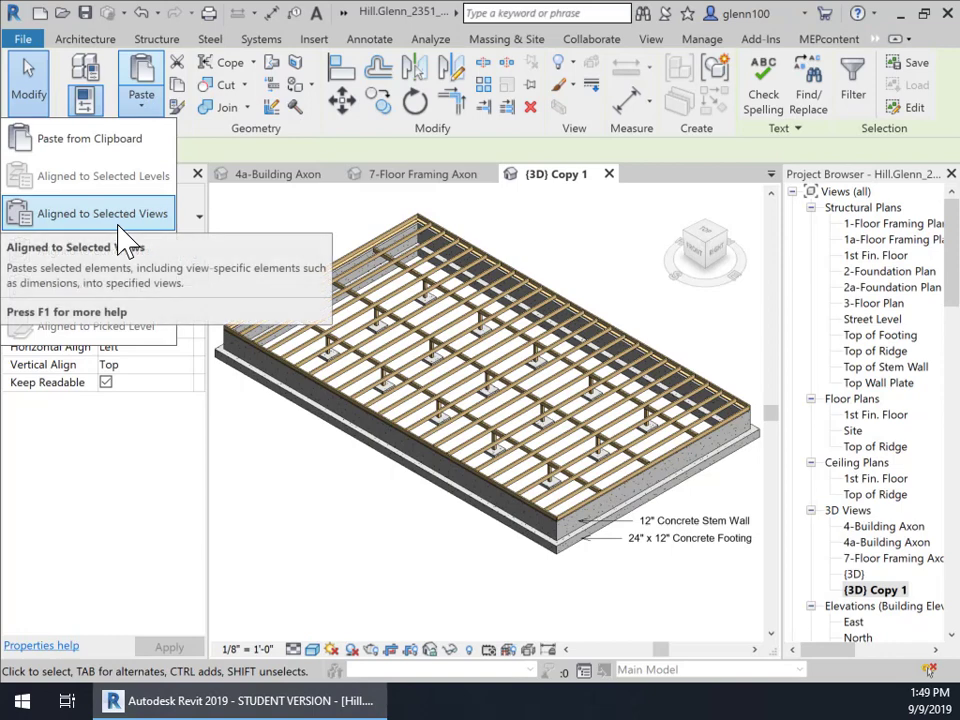
pyautogui.click(118, 154)
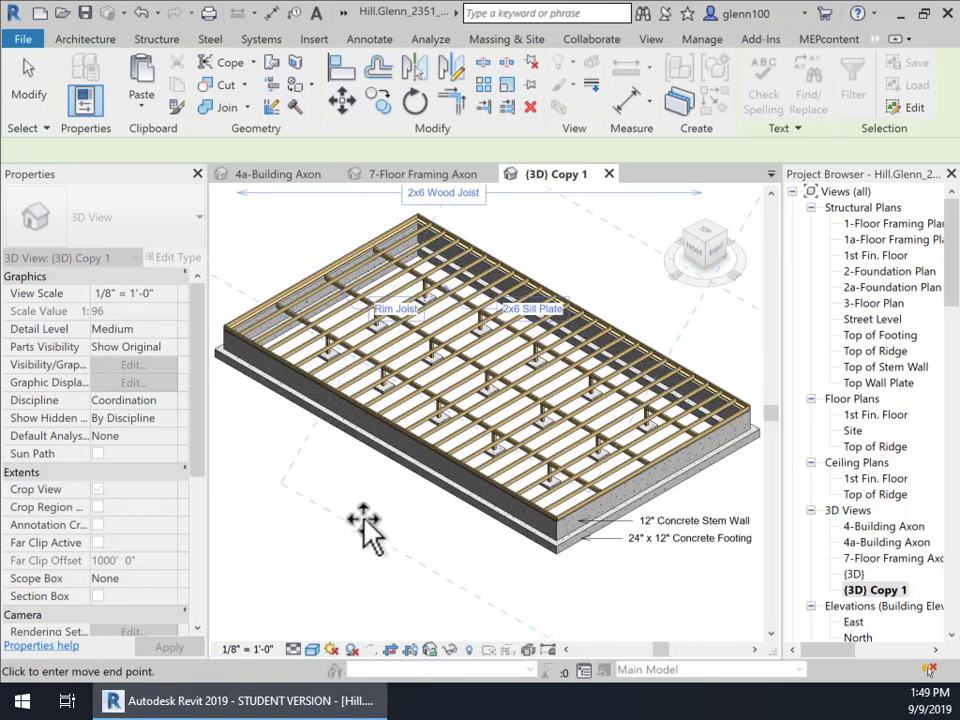
pyautogui.click(319, 485)
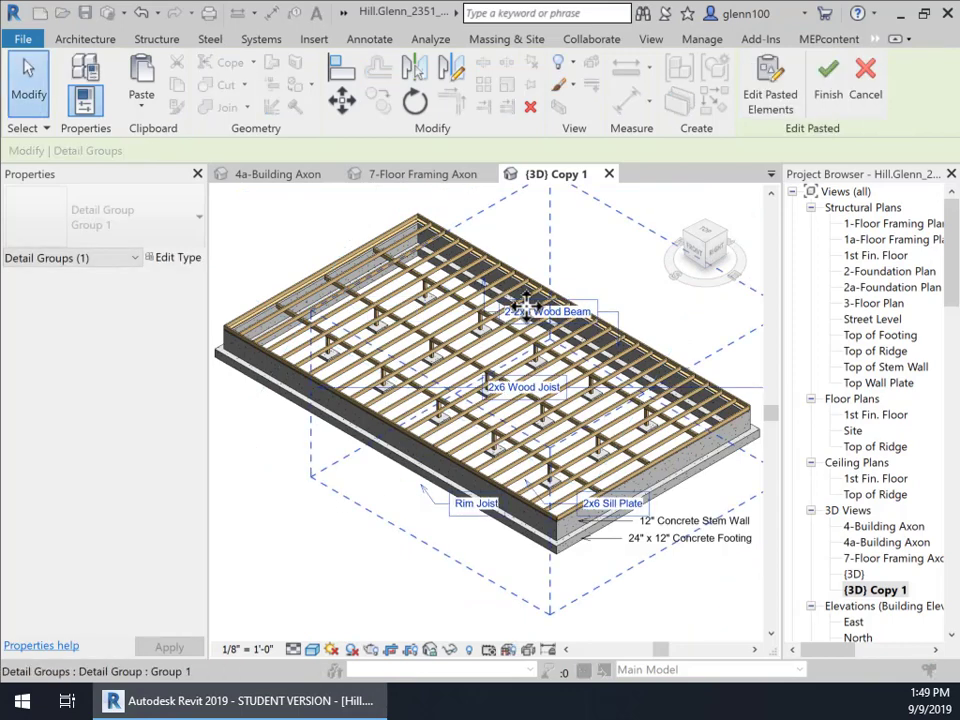
pyautogui.press('Escape')
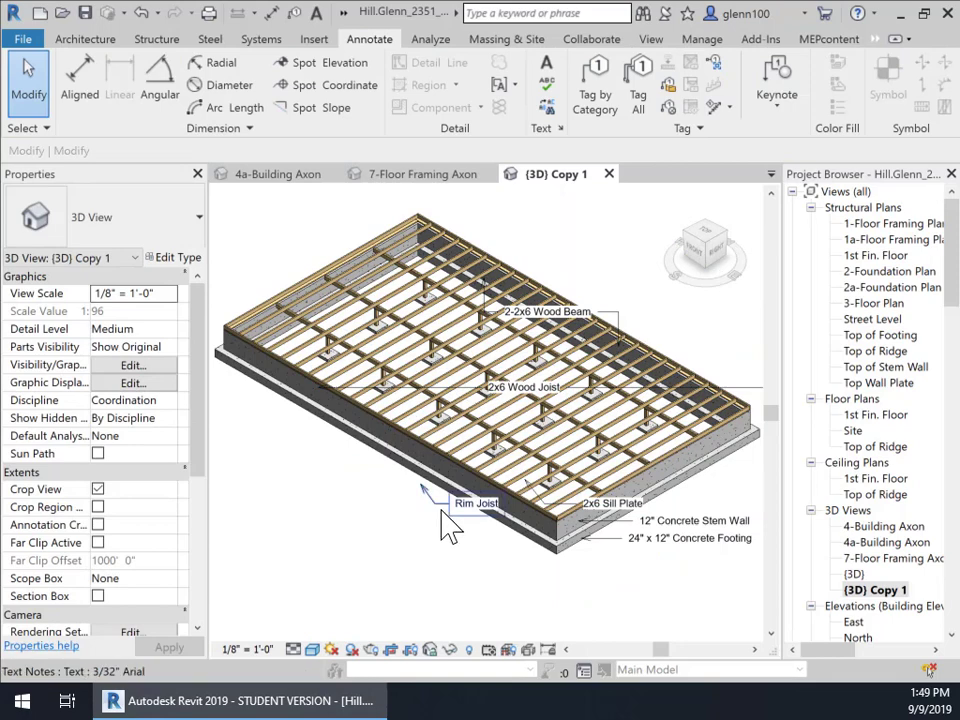
# - Move the Rim Joist note outside the far long edge of the framing and the 2-2x6 Wood Beam note outside the near long edge
pyautogui.click(445, 520)
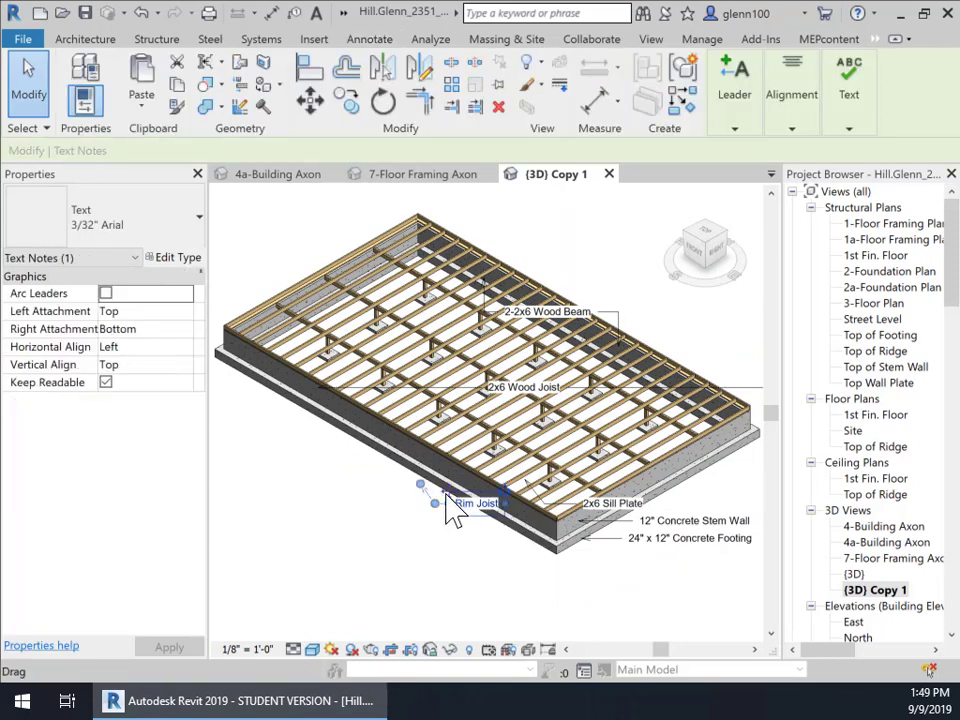
pyautogui.moveTo(455, 510); pyautogui.dragTo(682, 328)
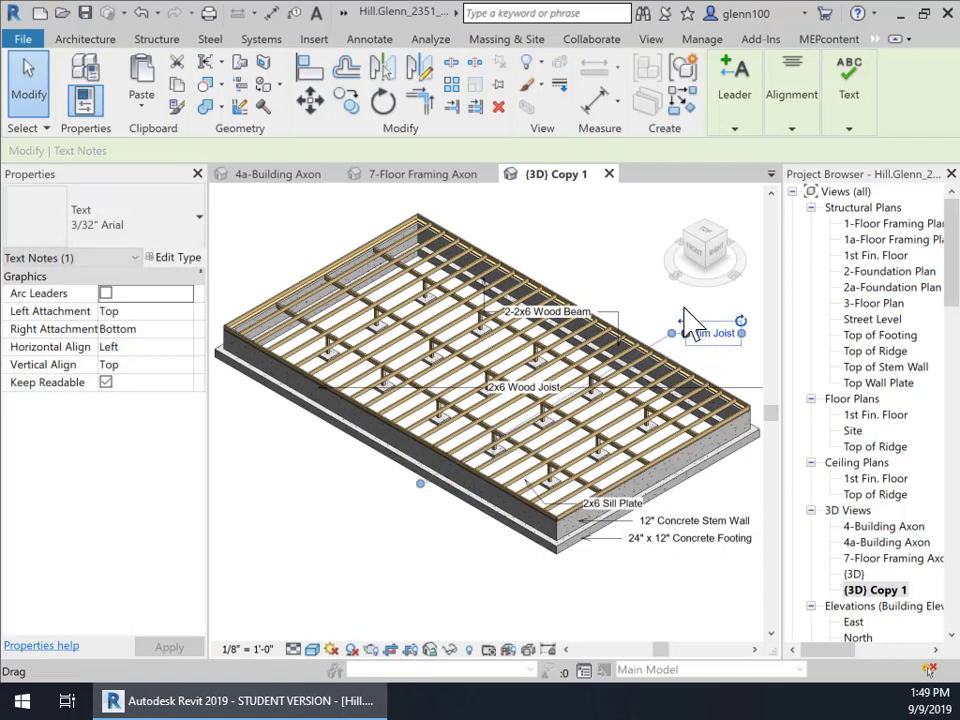
pyautogui.click(518, 320)
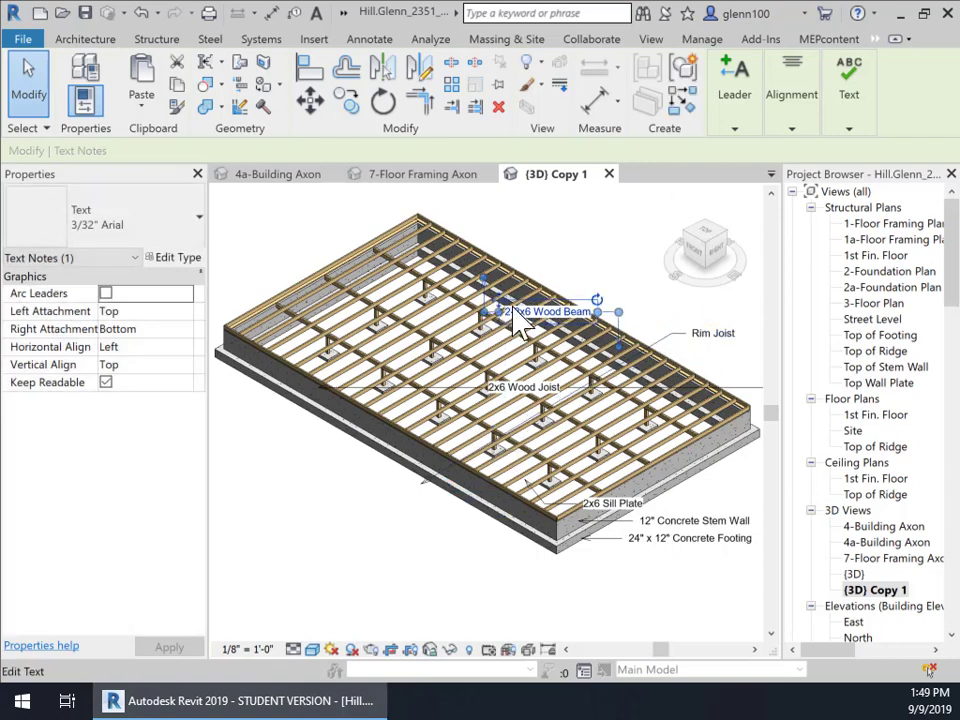
pyautogui.keyDown('ctrl'); pyautogui.moveTo(512, 318); pyautogui.dragTo(253, 458); pyautogui.keyUp('ctrl')
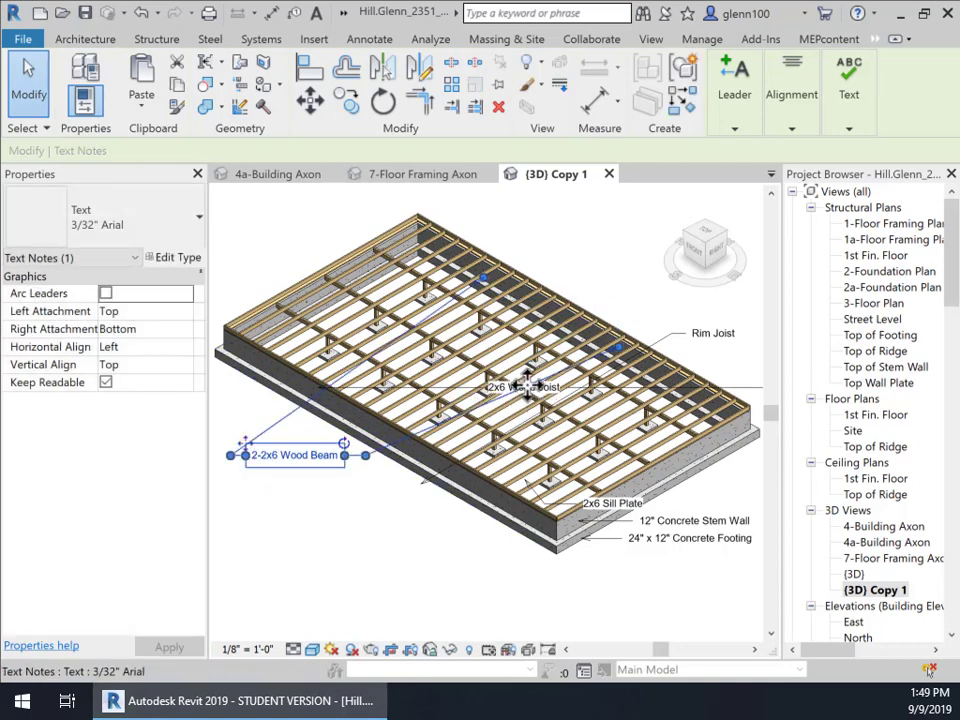
pyautogui.click(690, 300)
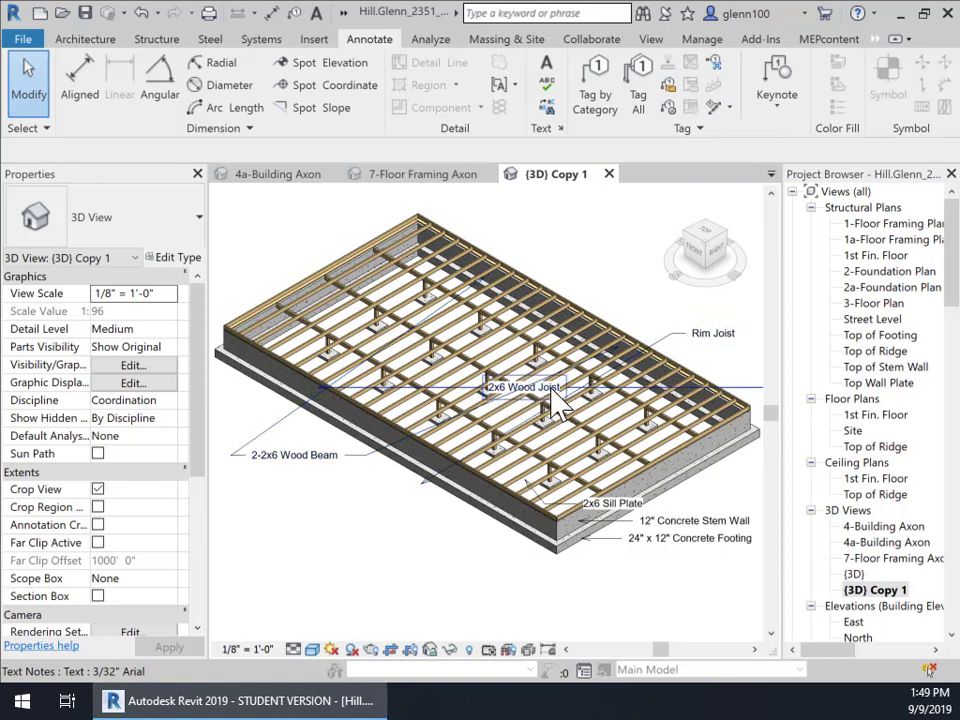
# - Move the 2x6 Wood Joist note beyond the far long edge and point its left leader at a nearby joist with a horizontal shoulder
pyautogui.click(590, 388)
pyautogui.press('Escape')
pyautogui.click(537, 398)
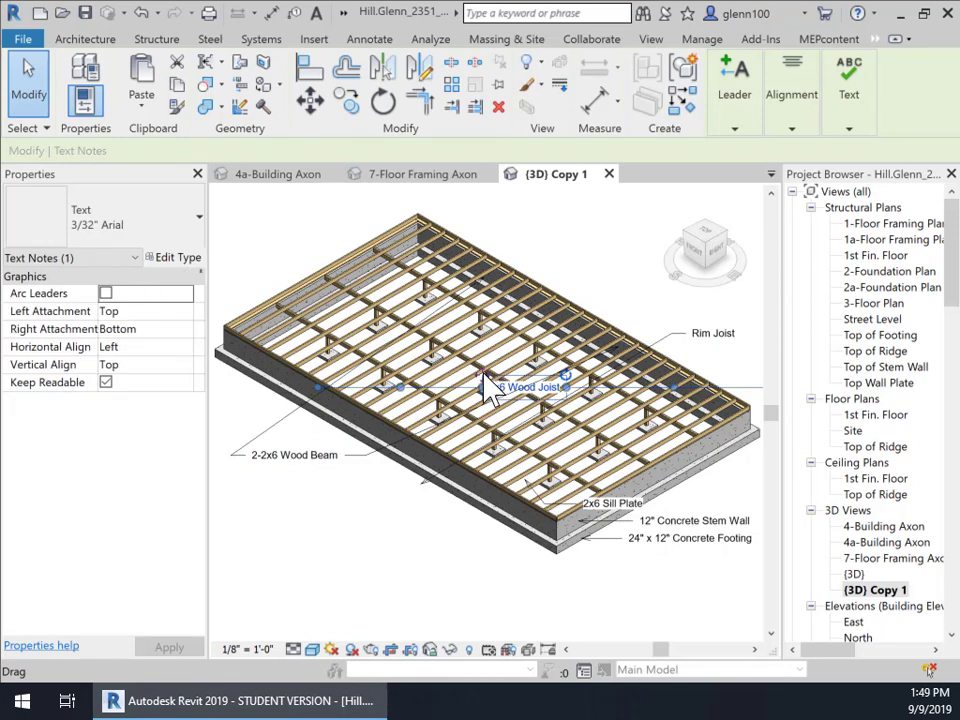
pyautogui.moveTo(492, 385); pyautogui.dragTo(543, 253)
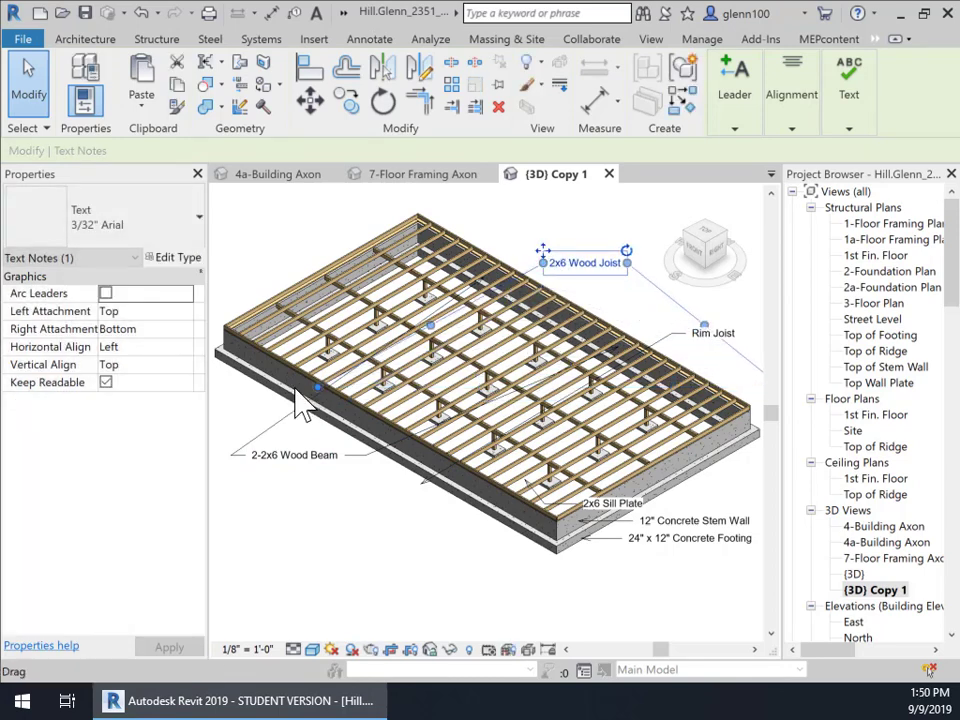
pyautogui.moveTo(320, 392); pyautogui.dragTo(519, 274)
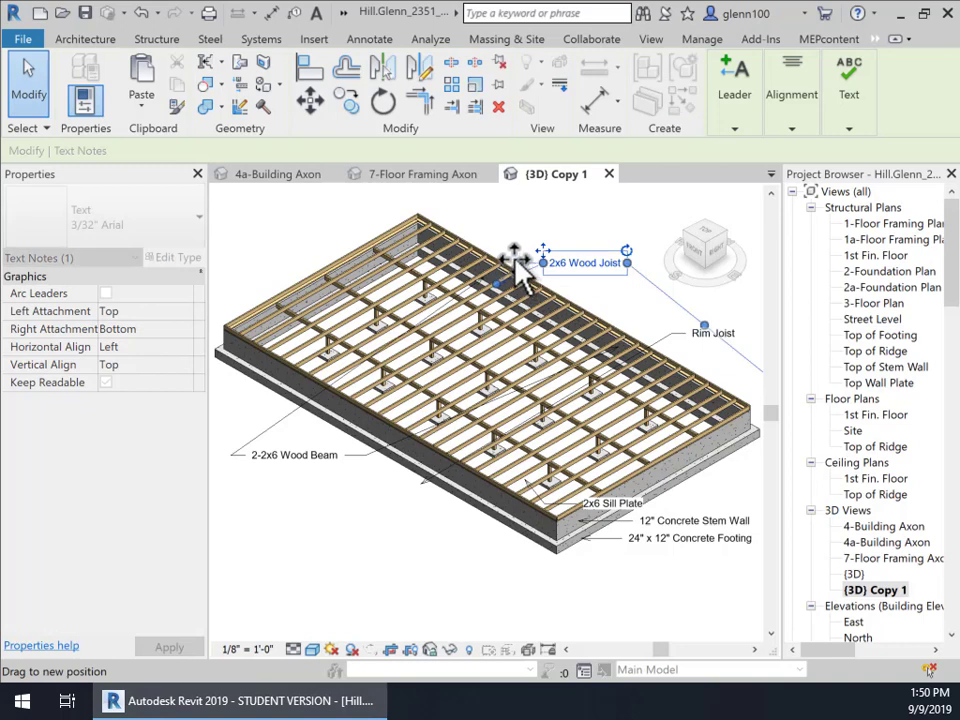
pyautogui.moveTo(513, 259); pyautogui.dragTo(519, 263)
pyautogui.click(529, 236)
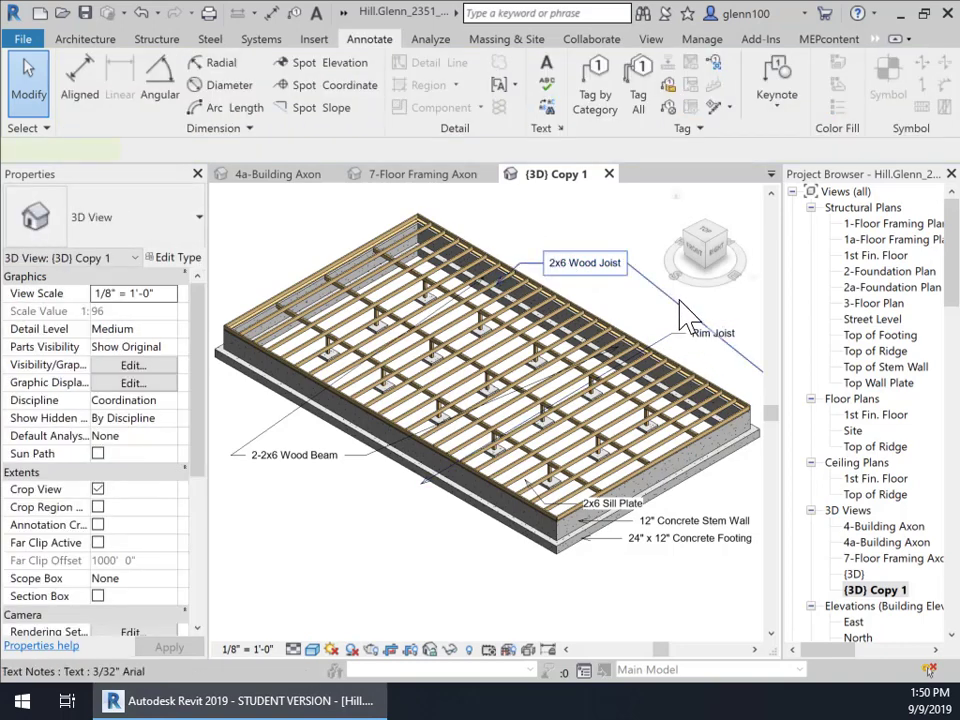
# - Pull in the right leader of the 2x6 Wood Joist note and remove it, keeping only the left leader
pyautogui.click(680, 316)
pyautogui.moveTo(744, 476); pyautogui.dragTo(612, 380, button='middle')
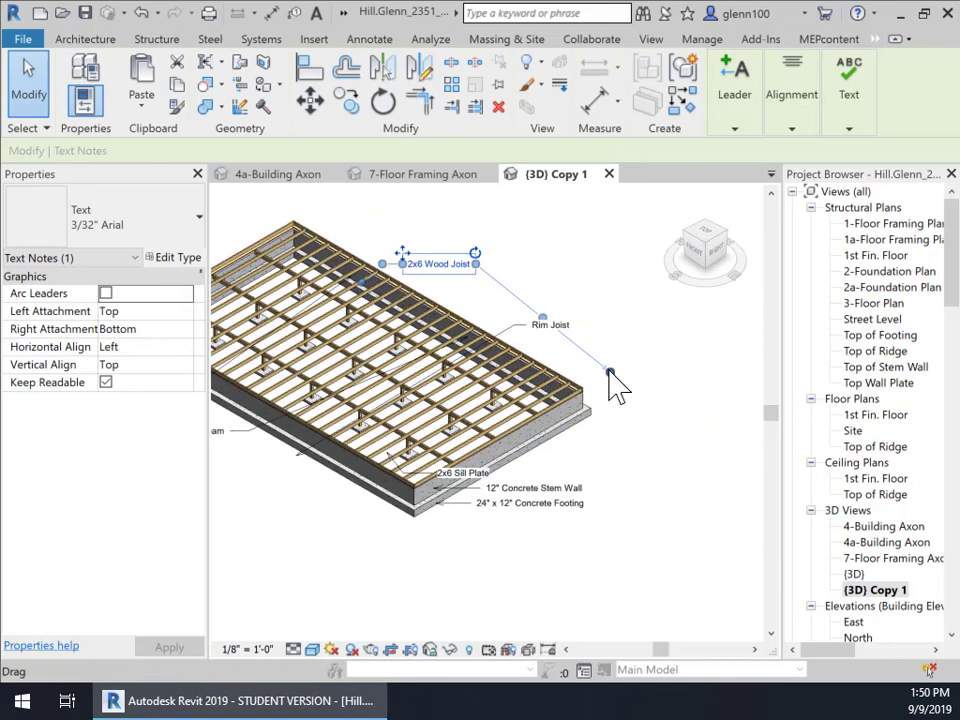
pyautogui.moveTo(542, 318); pyautogui.dragTo(516, 266)
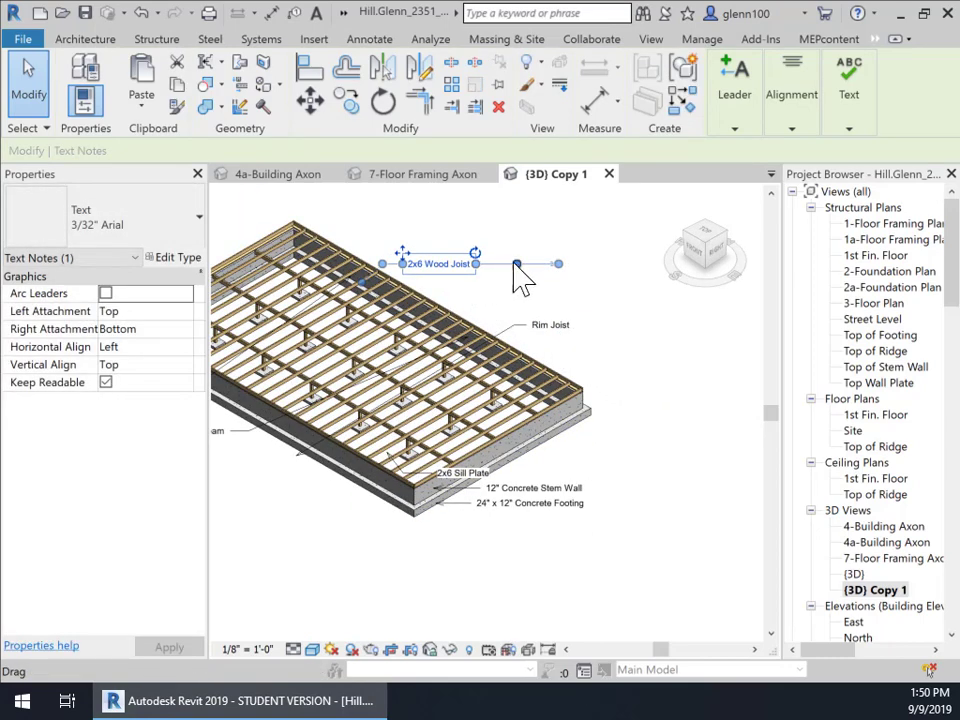
pyautogui.moveTo(735, 140)
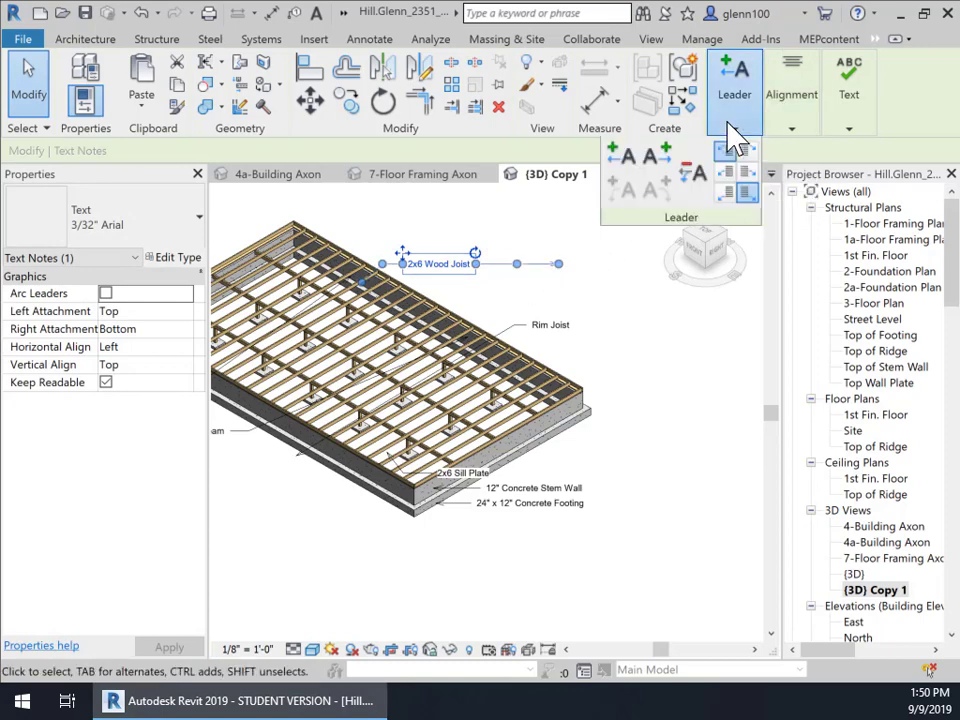
pyautogui.click(693, 183)
pyautogui.click(514, 293)
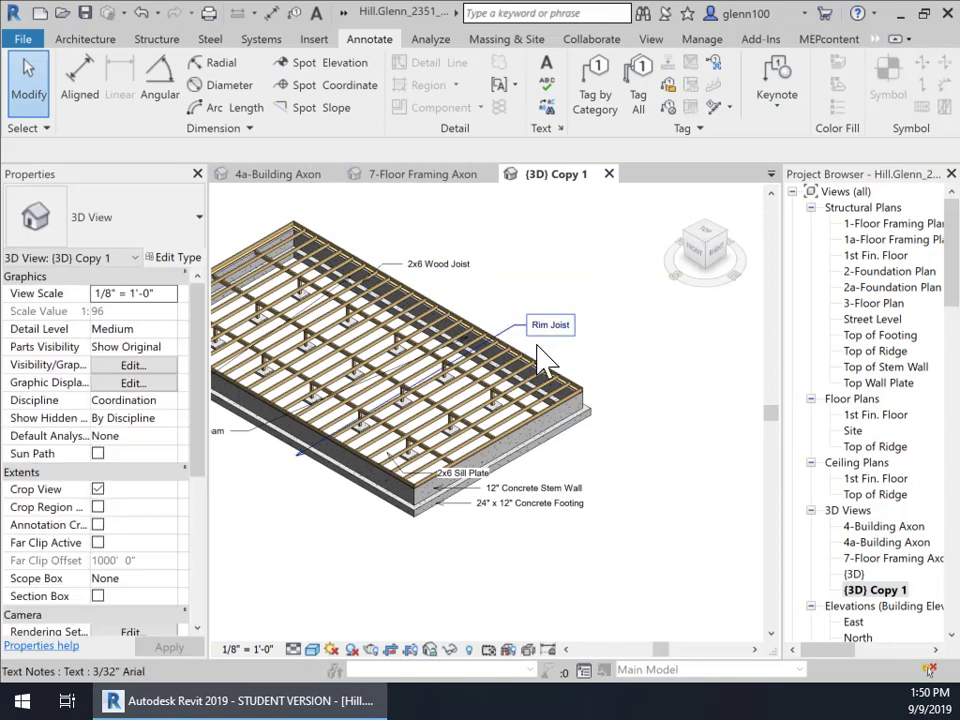
# - Point the Rim Joist note's leader at the rim joist along the far long edge
pyautogui.click(540, 352)
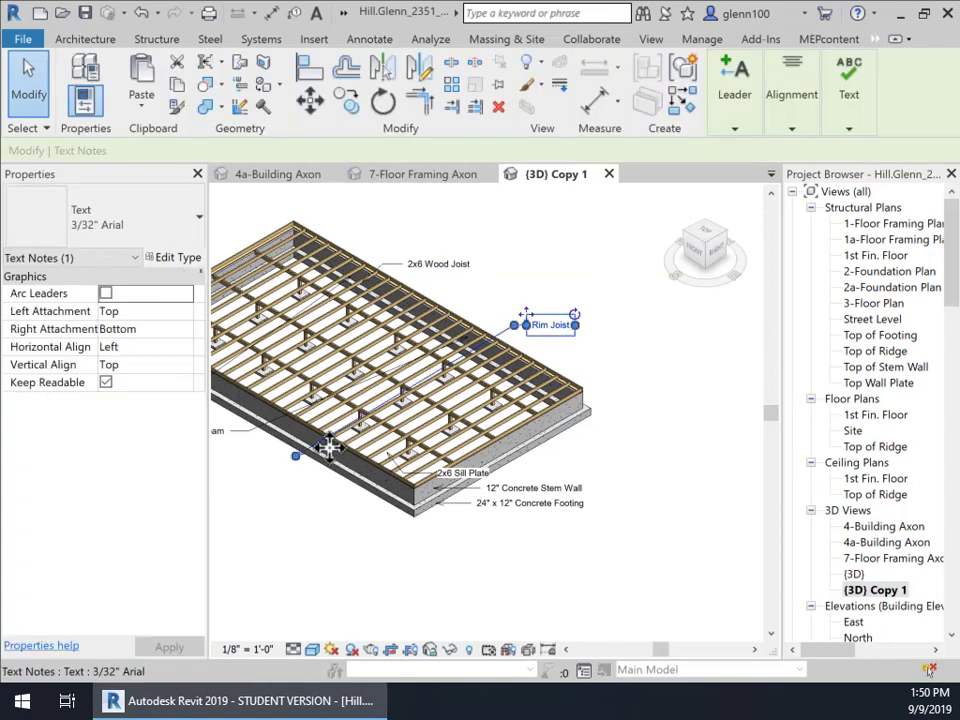
pyautogui.moveTo(296, 456)
pyautogui.mouseDown()
pyautogui.moveTo(458, 356)
pyautogui.moveTo(498, 337)
pyautogui.moveTo(522, 342)
pyautogui.mouseUp()
pyautogui.click(615, 348)
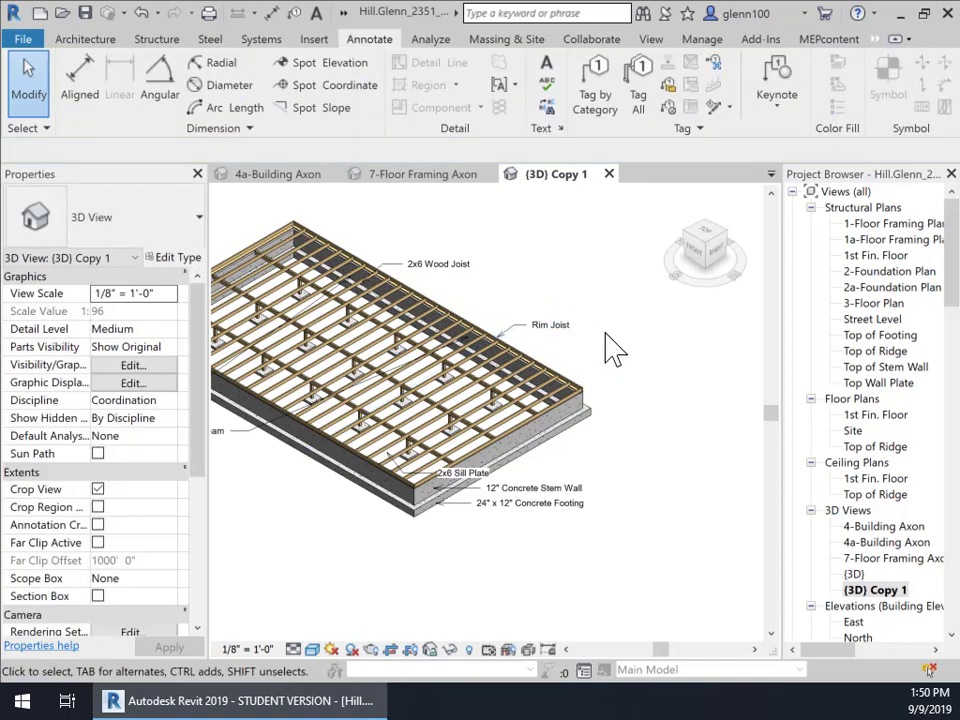
# - Move the 2x6 Sill Plate note beyond the far long edge below Rim Joist and point its leader at the framing edge there
pyautogui.moveTo(598, 488); pyautogui.dragTo(706, 427, button='middle')
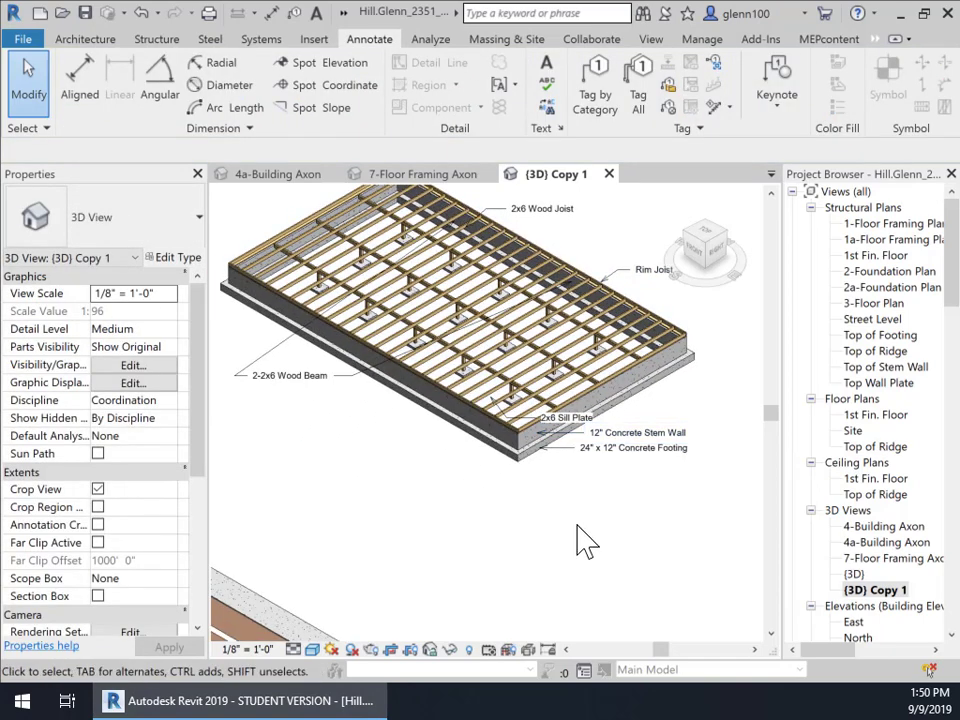
pyautogui.moveTo(570, 430); pyautogui.dragTo(698, 302)
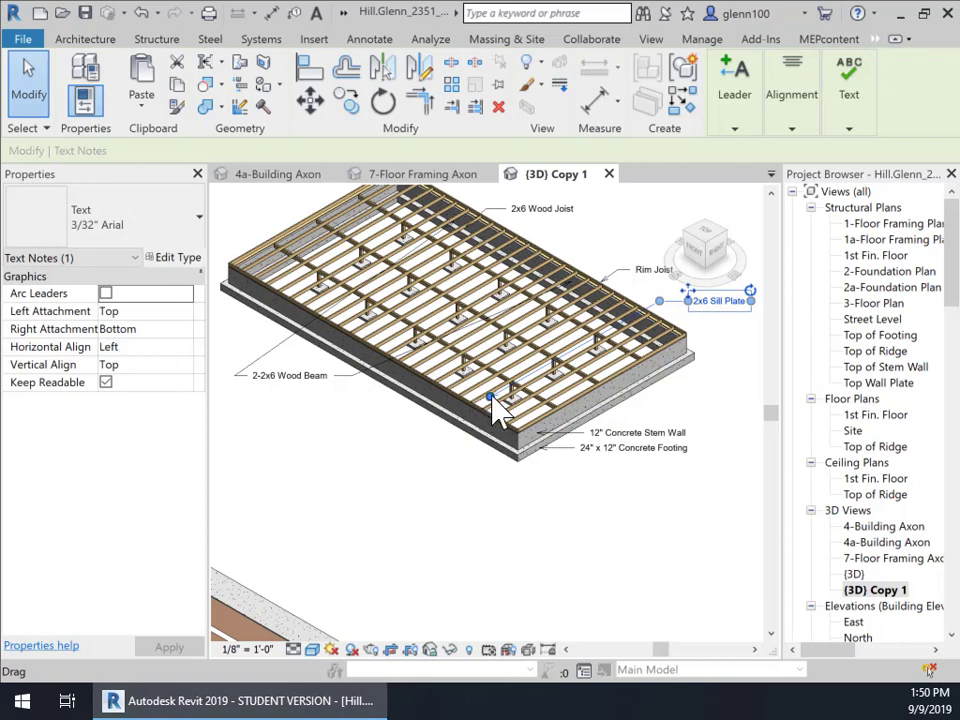
pyautogui.moveTo(493, 410); pyautogui.dragTo(650, 334)
pyautogui.click(735, 428)
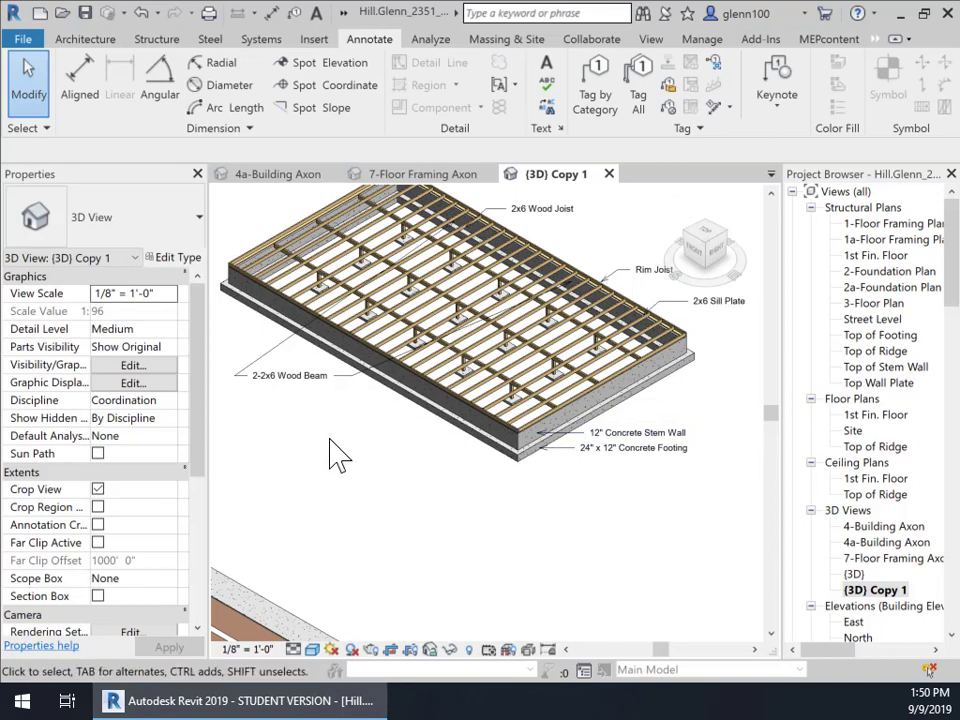
# - Move the 2-2x6 Wood Beam note outside the far-left short edge and pull both of its leader ends toward that end of the framing
pyautogui.click(290, 378)
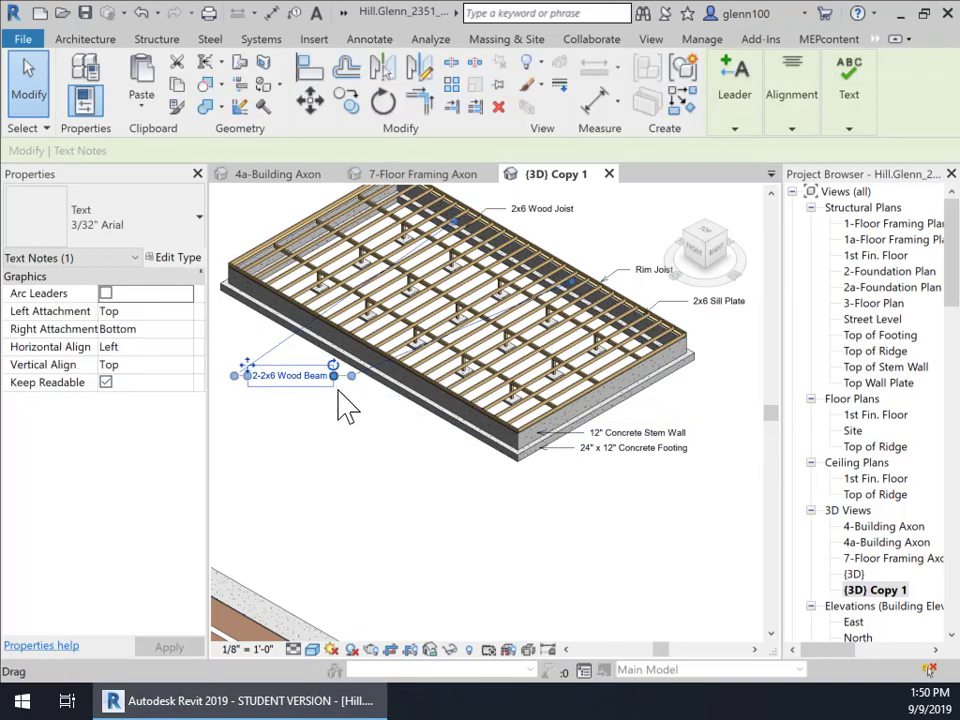
pyautogui.moveTo(370, 480); pyautogui.dragTo(485, 556, button='middle')
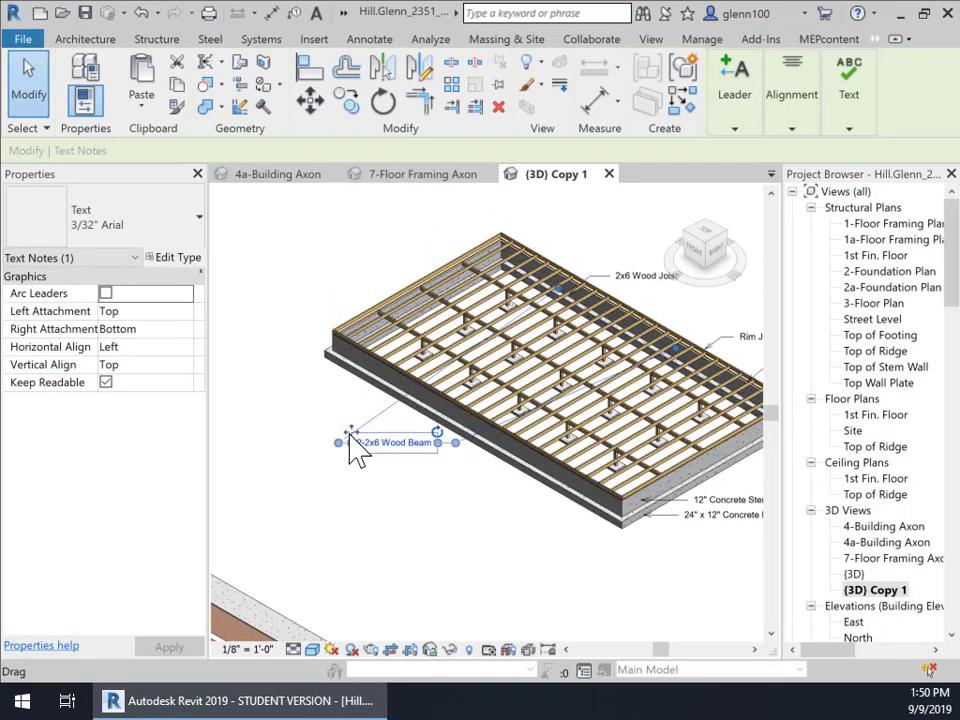
pyautogui.keyDown('ctrl'); pyautogui.moveTo(349, 438); pyautogui.dragTo(353, 244); pyautogui.keyUp('ctrl')
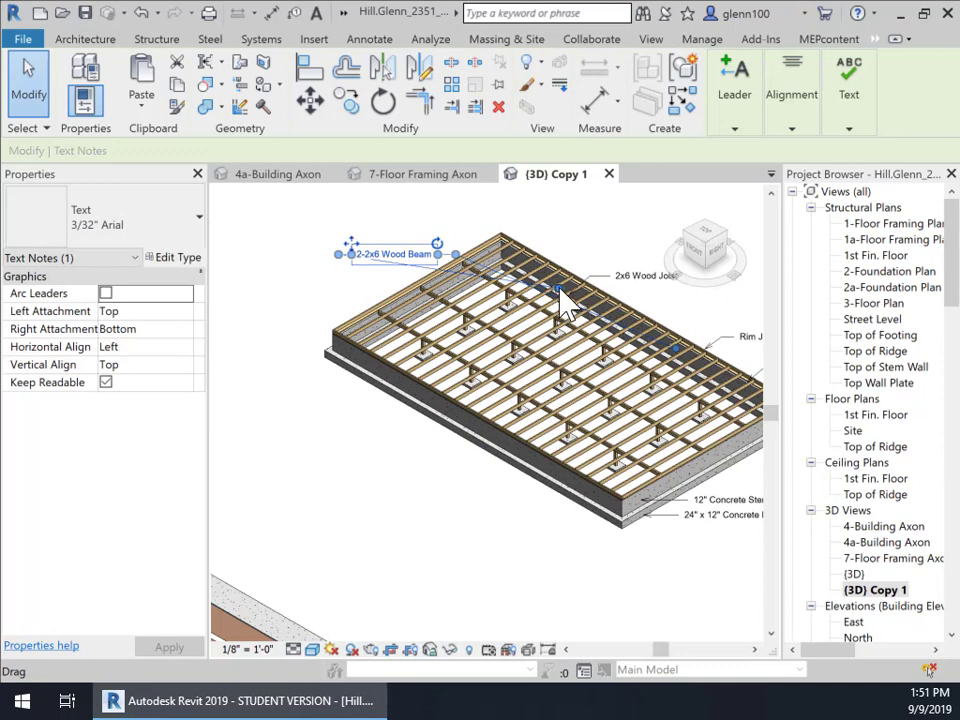
pyautogui.moveTo(559, 289); pyautogui.dragTo(312, 298)
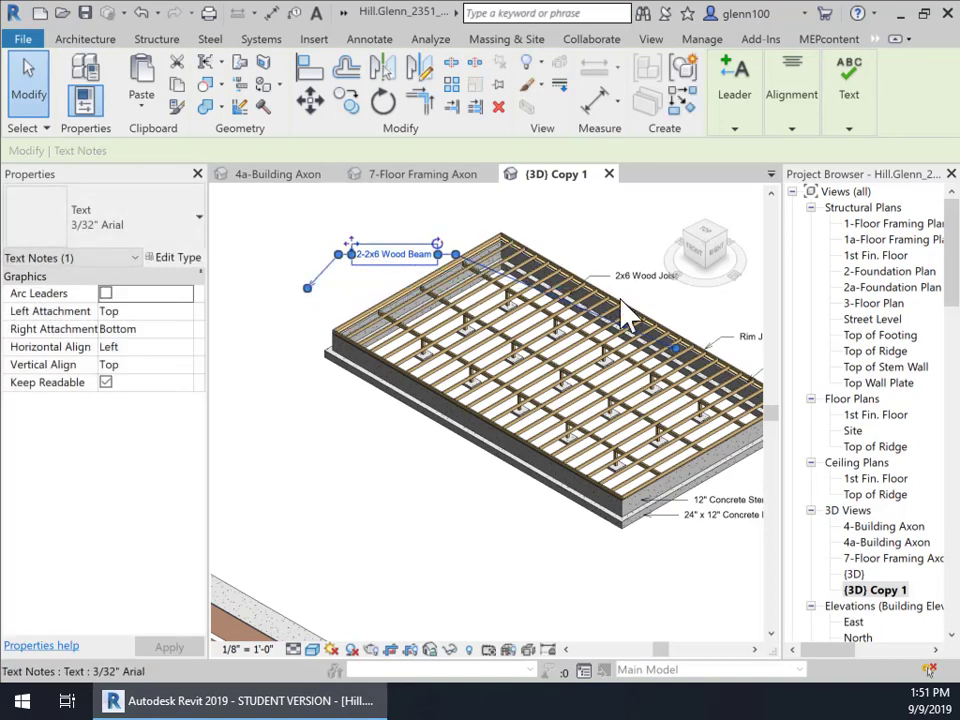
pyautogui.moveTo(686, 362)
pyautogui.mouseDown()
pyautogui.moveTo(437, 327)
pyautogui.moveTo(485, 285)
pyautogui.mouseUp()
pyautogui.click(602, 231)
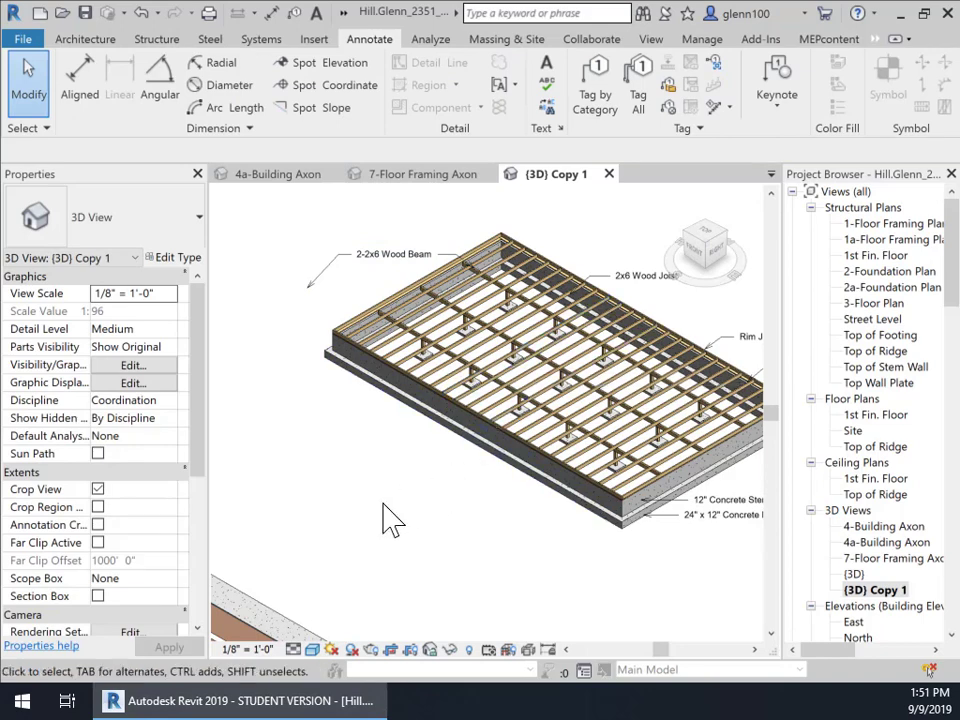
# - Replace both leaders of the 2-2x6 Wood Beam note with a single right-side straight leader pointing at the nearest beam
pyautogui.click(378, 270)
pyautogui.click(737, 96)
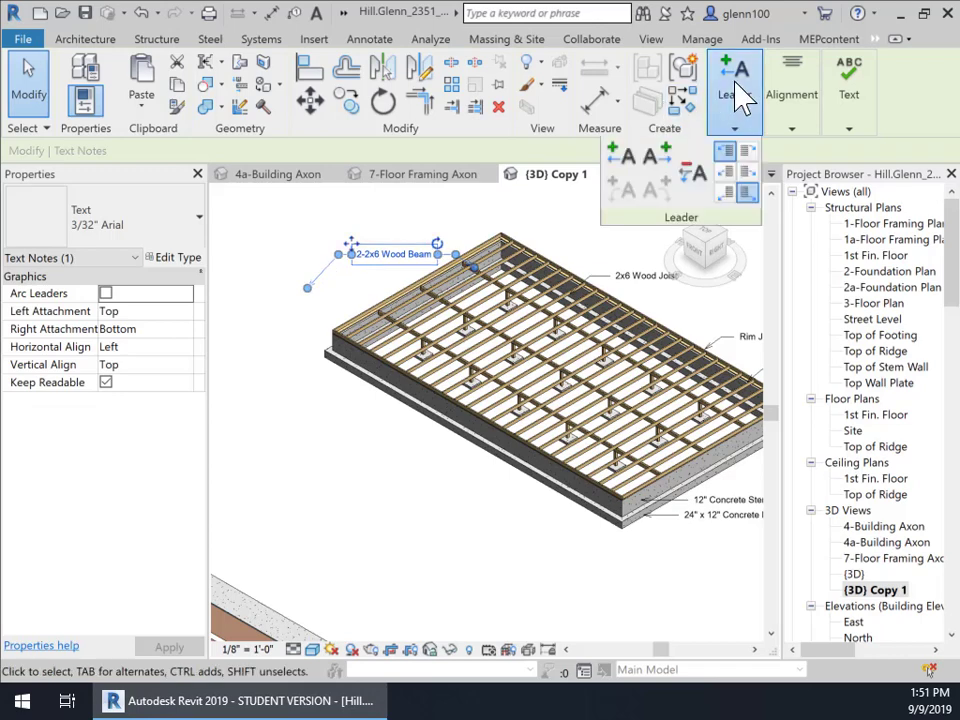
pyautogui.click(697, 184)
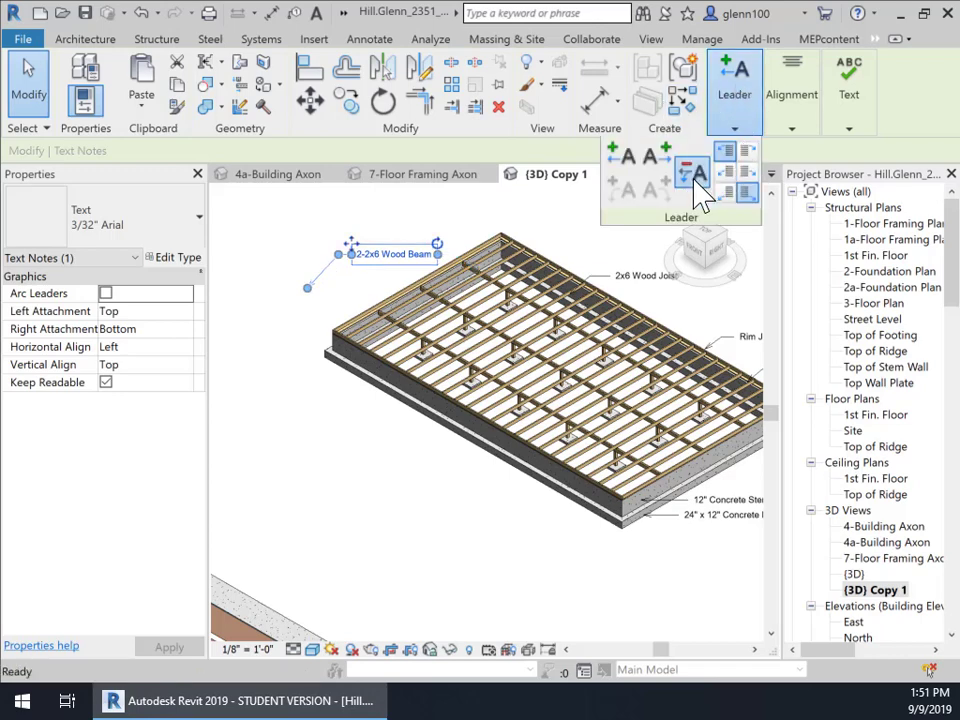
pyautogui.click(697, 184)
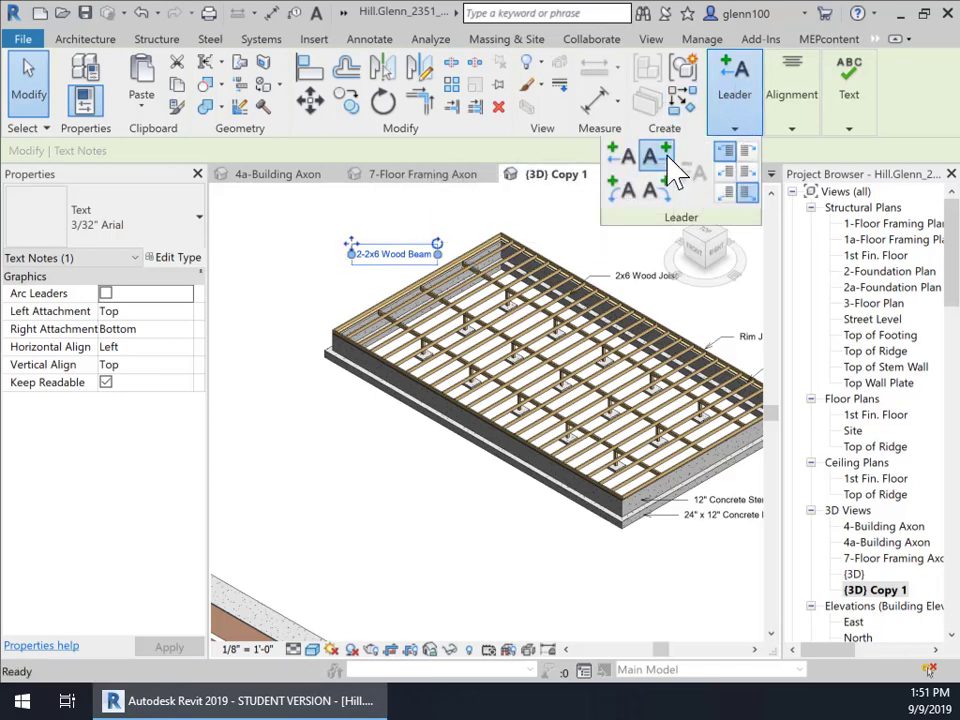
pyautogui.click(667, 157)
pyautogui.click(507, 256)
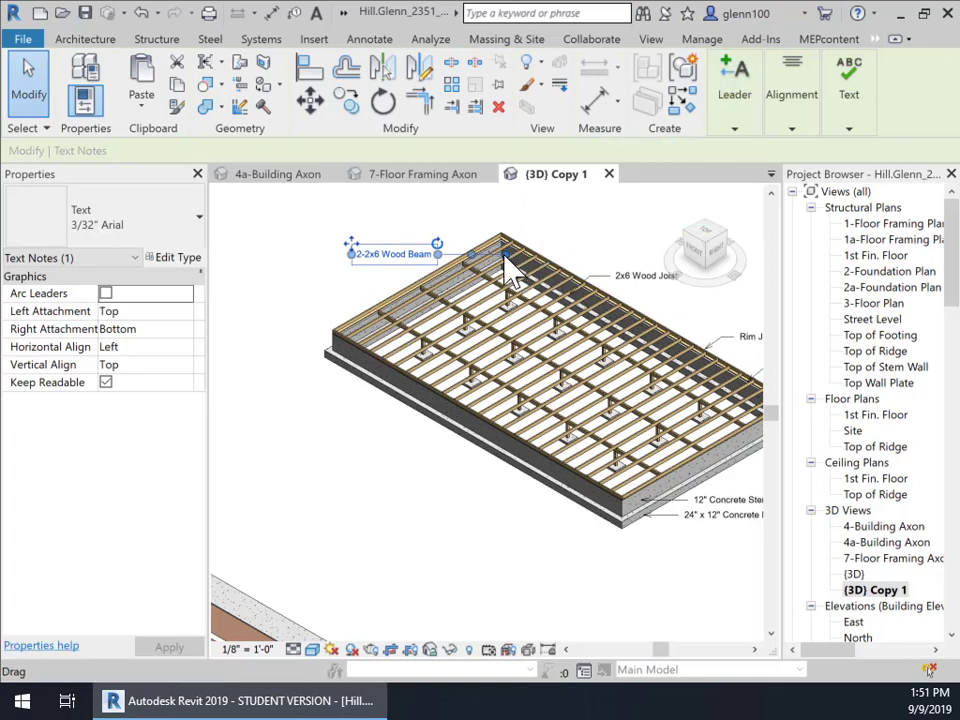
pyautogui.moveTo(506, 257); pyautogui.dragTo(450, 254)
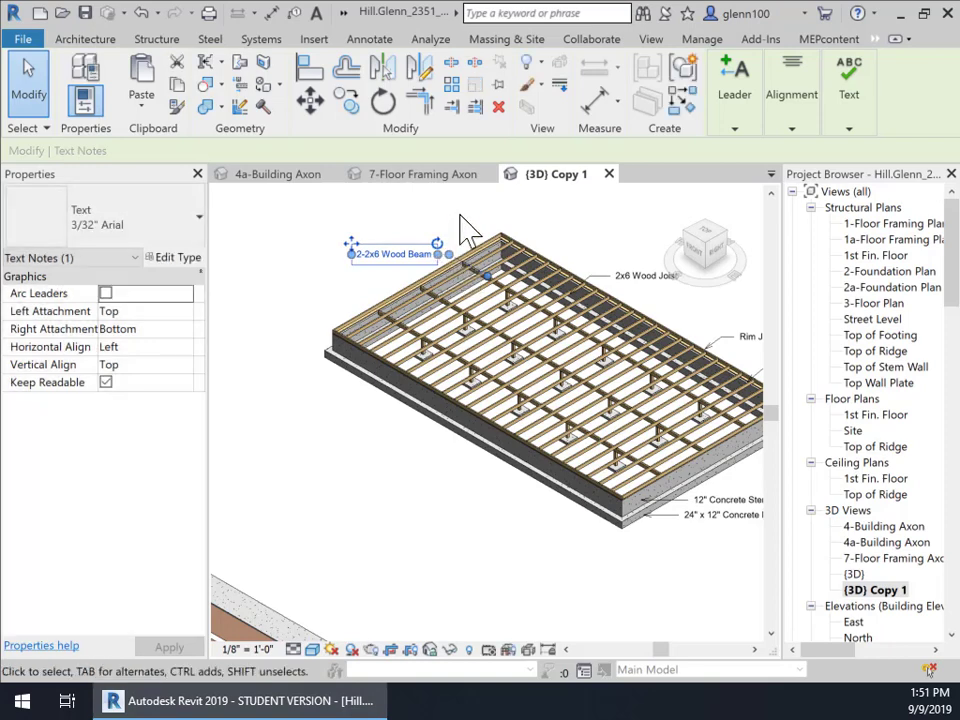
pyautogui.click(463, 243)
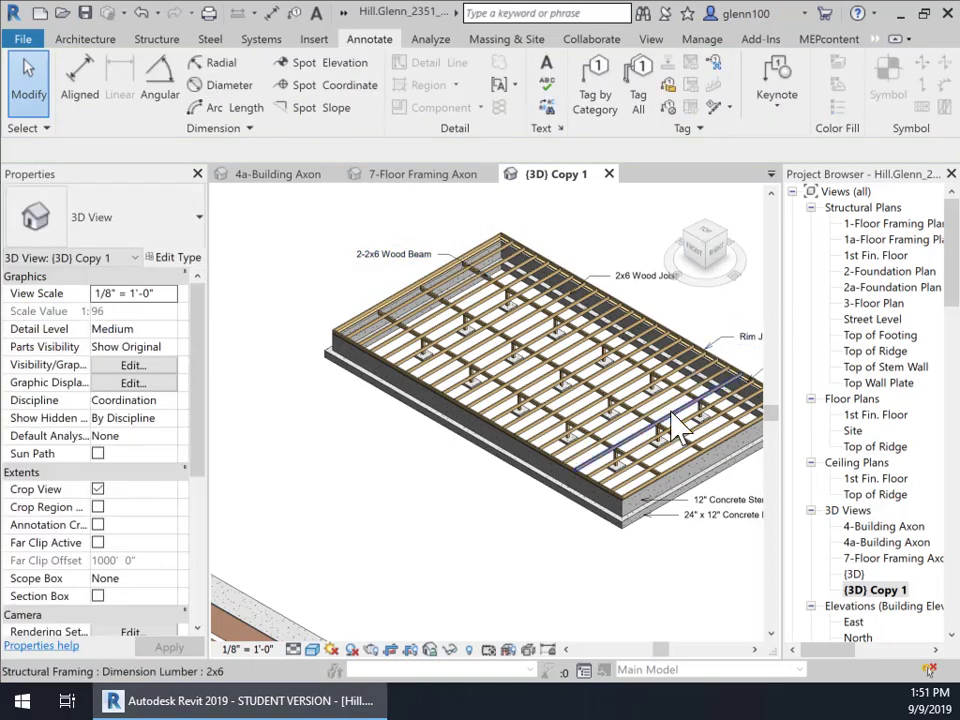
pyautogui.moveTo(643, 574)
pyautogui.mouseDown(button='middle')
pyautogui.moveTo(493, 553)
pyautogui.moveTo(504, 572)
pyautogui.moveTo(498, 565)
pyautogui.moveTo(594, 589)
pyautogui.moveTo(559, 589)
pyautogui.moveTo(567, 589)
pyautogui.mouseUp(button='middle')
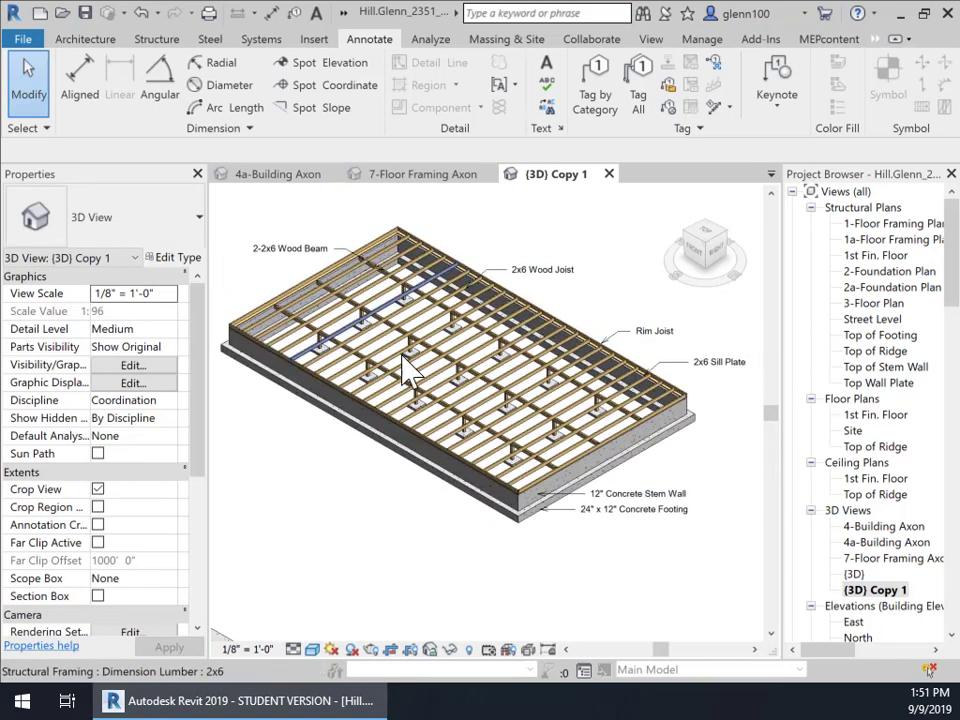